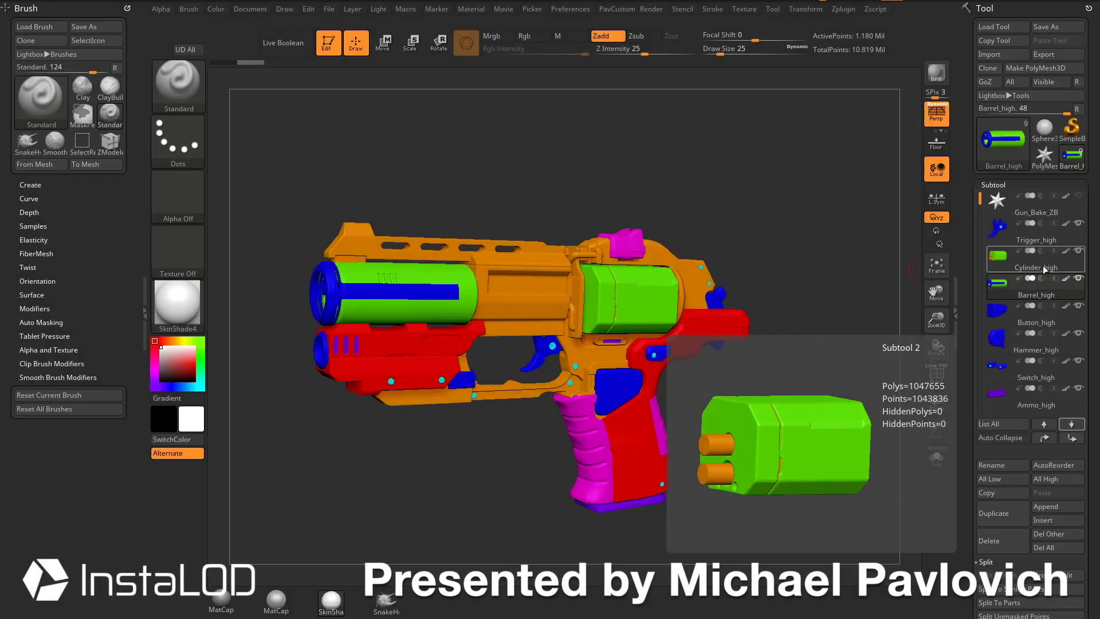
# - Examine the colour-painted high-poly pistol and its parts from several angles
pyautogui.moveTo(674, 197); pyautogui.dragTo(825, 258)
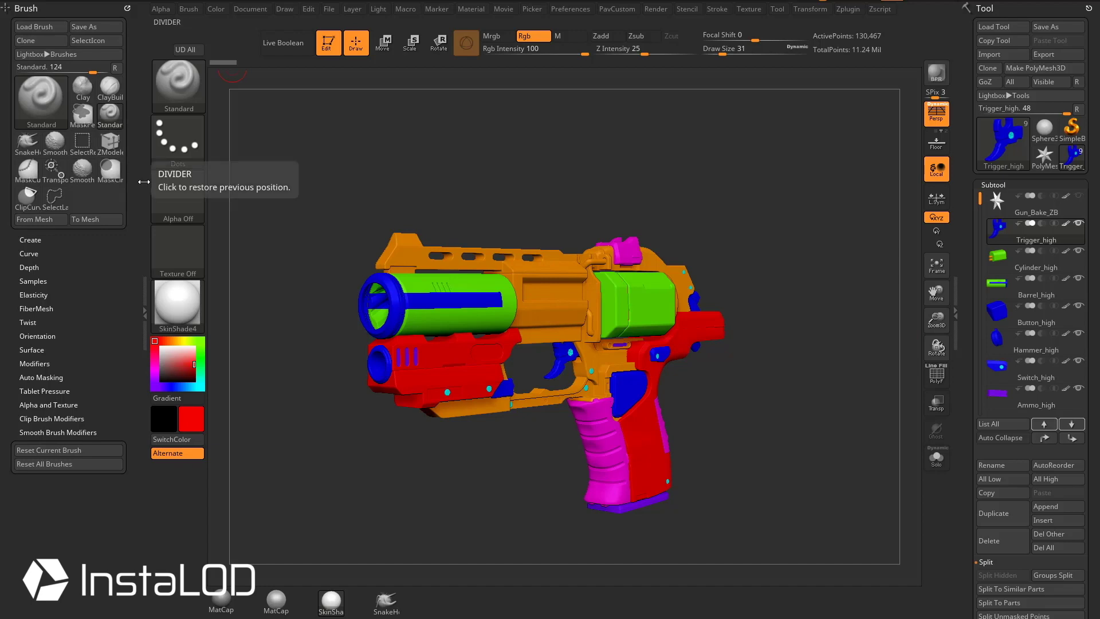
pyautogui.click(143, 182)
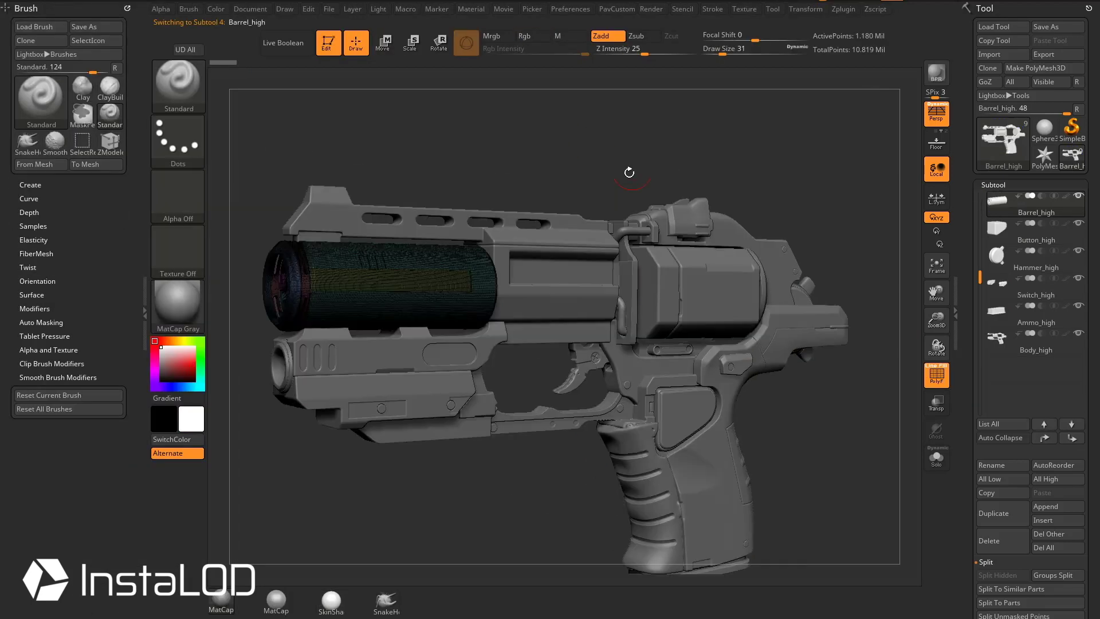
pyautogui.moveTo(629, 172)
pyautogui.mouseDown()
pyautogui.moveTo(756, 155)
pyautogui.moveTo(798, 294)
pyautogui.moveTo(961, 242)
pyautogui.mouseUp()
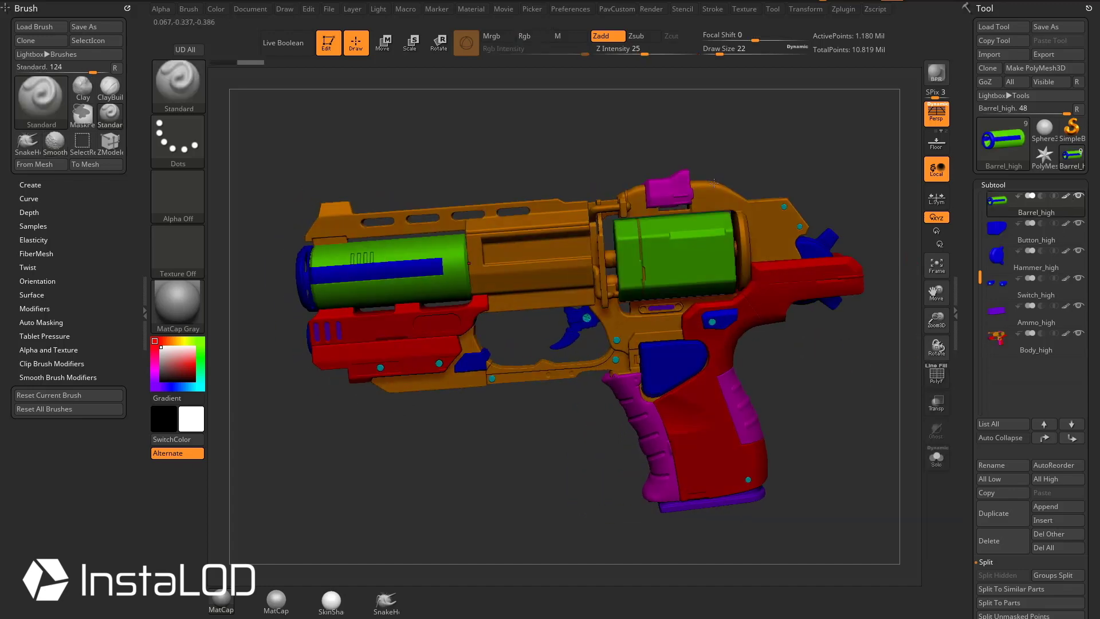
pyautogui.moveTo(909, 366)
pyautogui.mouseDown()
pyautogui.moveTo(665, 388)
pyautogui.moveTo(768, 366)
pyautogui.moveTo(408, 522)
pyautogui.mouseUp()
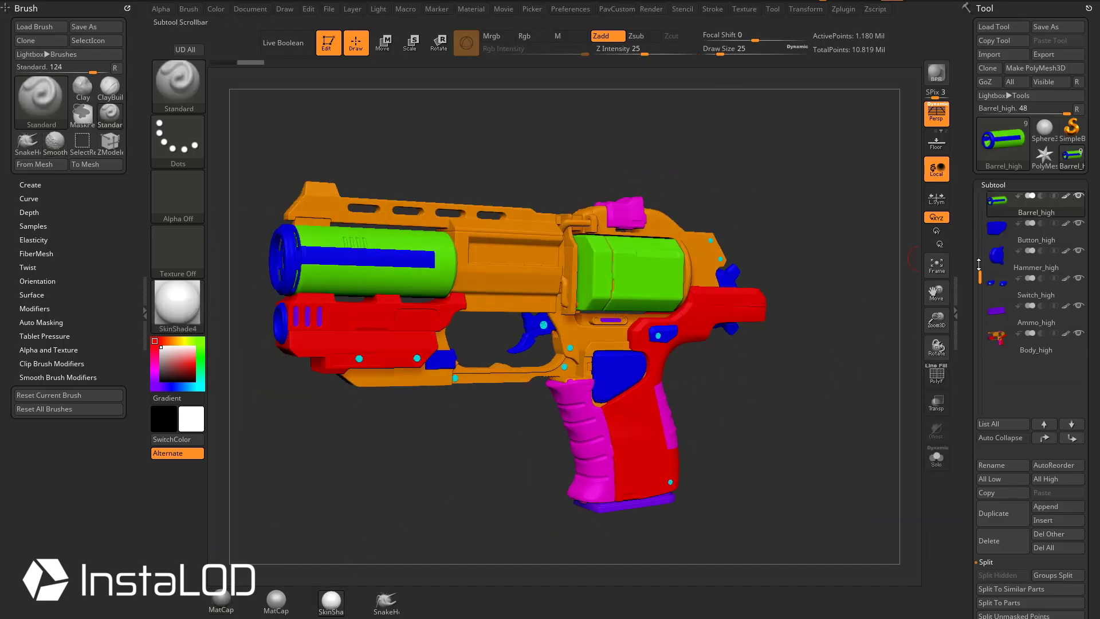
# - Select the Trigger_high subtool, isolate it in the view and step to the next subtool
pyautogui.moveTo(979, 277); pyautogui.dragTo(979, 198)
pyautogui.click(1036, 231)
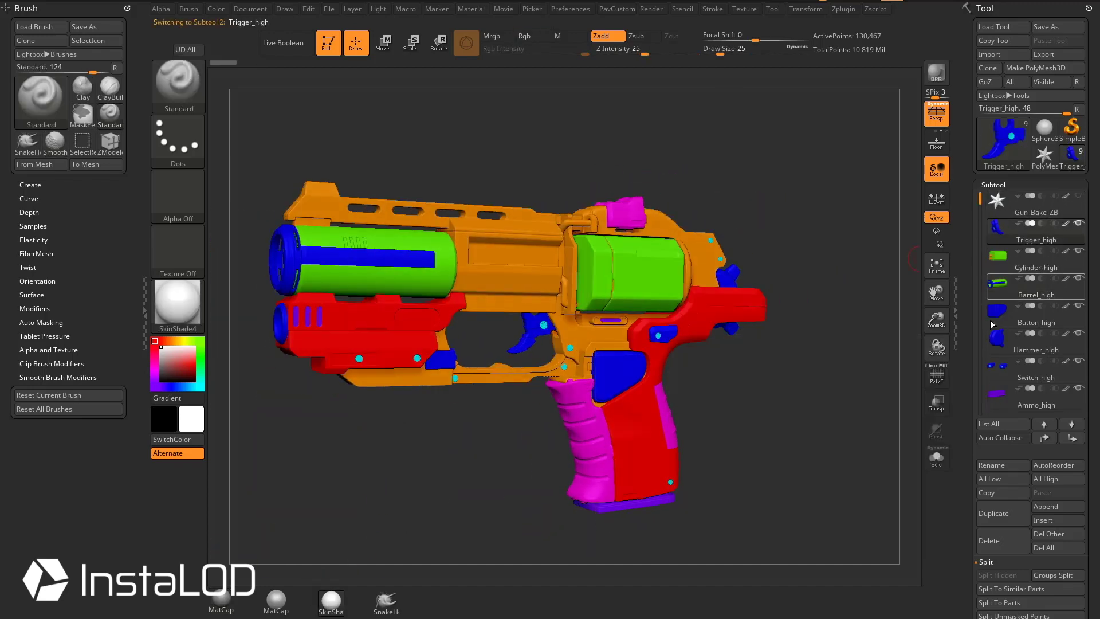
pyautogui.click(936, 458)
pyautogui.click(1071, 423)
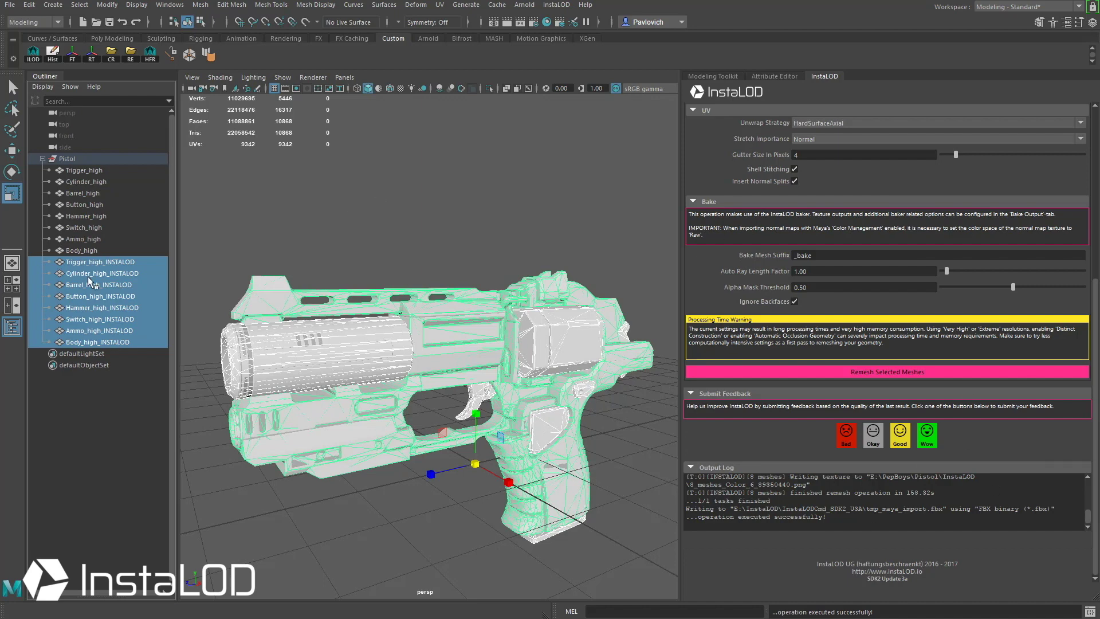
# - In Maya, group the eight INSTALOD meshes and unparent the new group from Pistol
pyautogui.click(92, 262)
pyautogui.keyDown('shift'); pyautogui.click(107, 342); pyautogui.keyUp('shift')
pyautogui.hotkey('ctrl', 'g')
pyautogui.hotkey('shift', 'p')
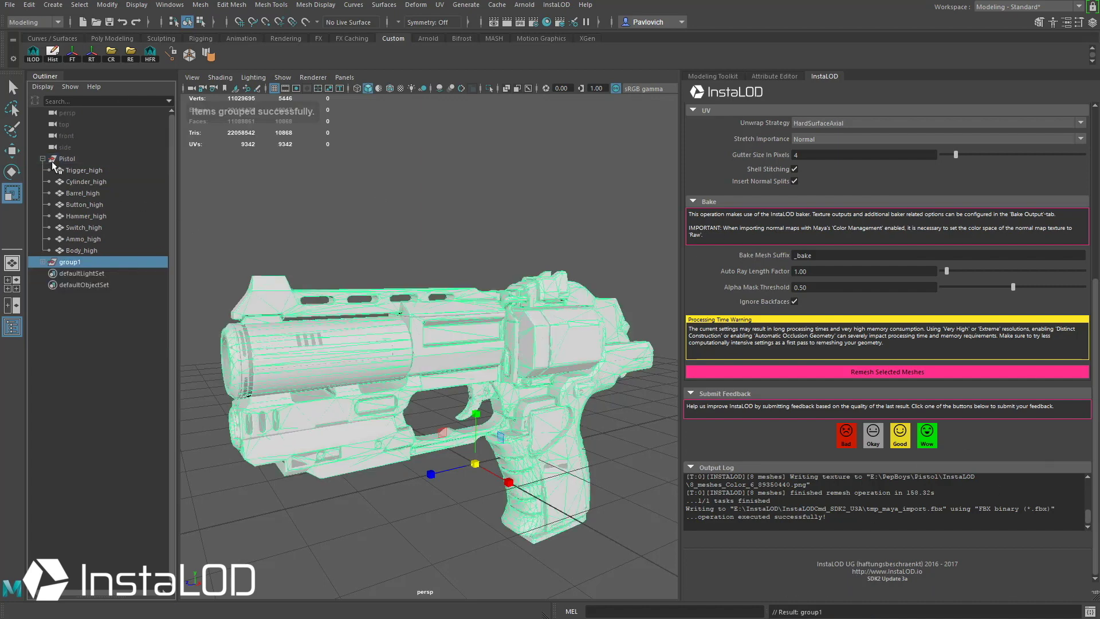
# - Hide the original Pistol group, expand group1 and display its remeshed parts with texture maps
pyautogui.click(42, 159)
pyautogui.click(66, 159)
pyautogui.hotkey('ctrl', 'h')
pyautogui.click(43, 170)
pyautogui.press('6')
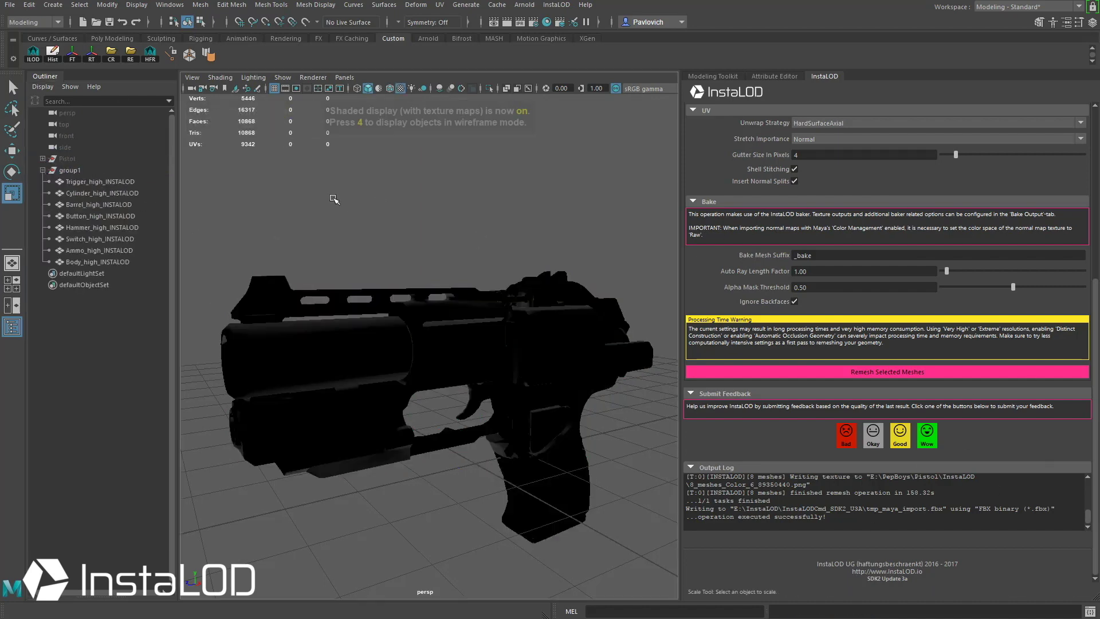
pyautogui.keyDown('alt'); pyautogui.moveTo(340, 205); pyautogui.dragTo(407, 213); pyautogui.keyUp('alt')
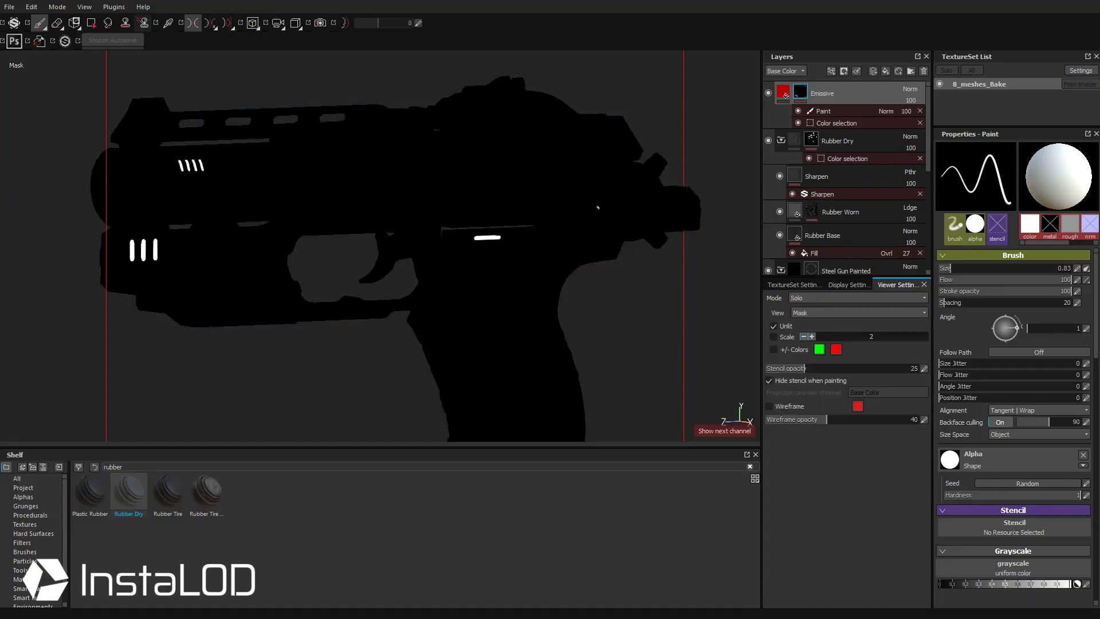
# - In Substance Painter, cycle the pistol view through its texture channels and return to the full material view
pyautogui.press('c')
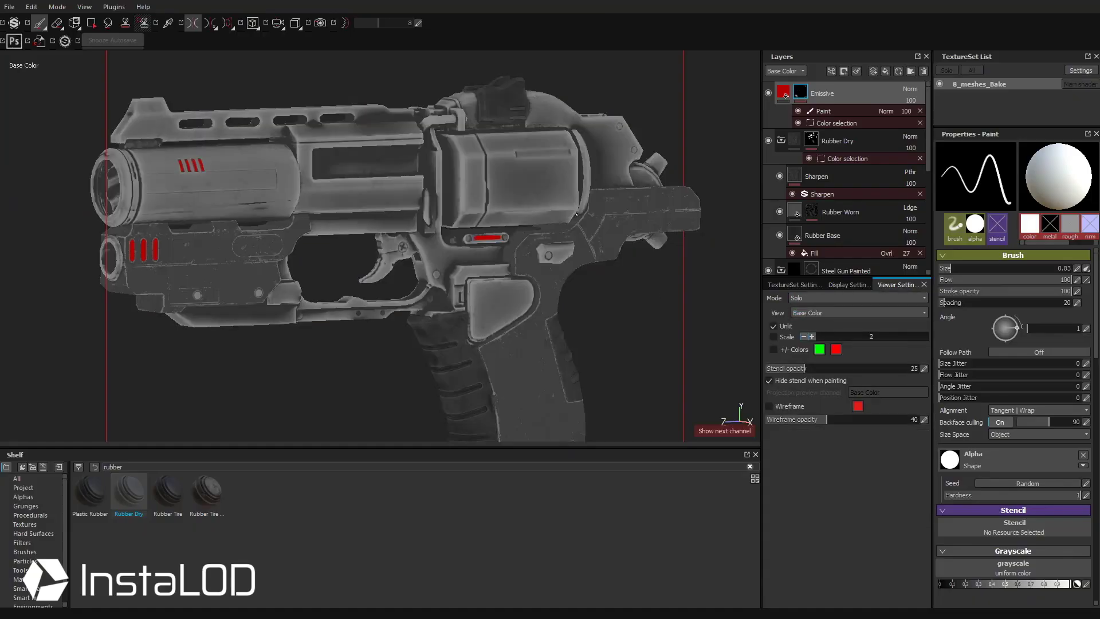
pyautogui.press('c')
pyautogui.press('c')
pyautogui.press('c')
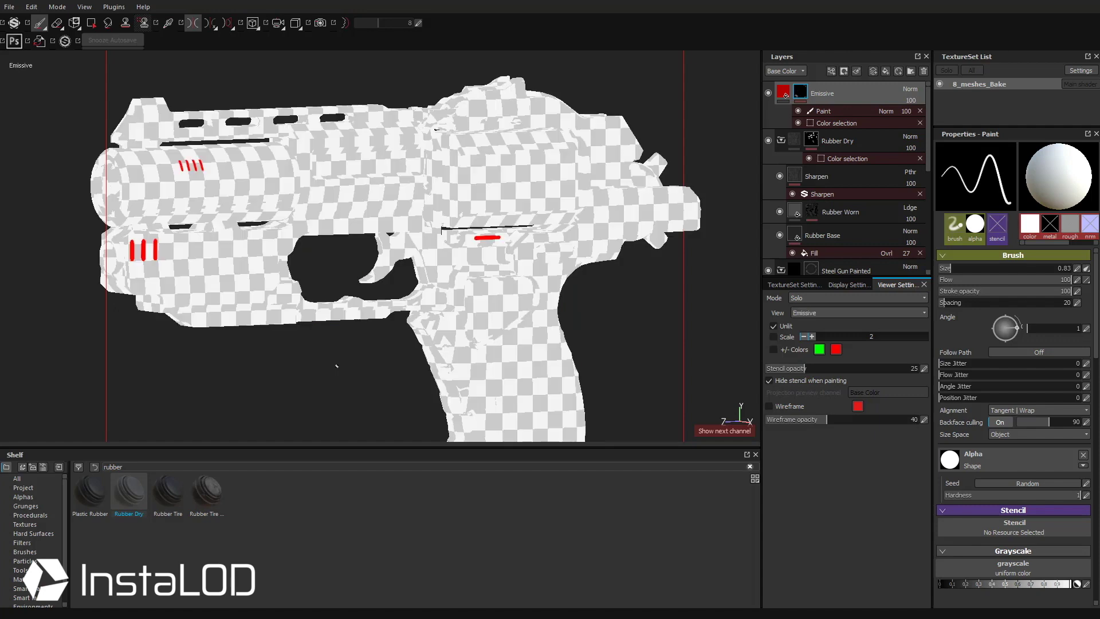
pyautogui.press('m')
pyautogui.scroll(-3, 366, 327)
# - Switch to Maya and assign the Pistol_mat material to the eight selected INSTALOD meshes
pyautogui.click(21, 579)
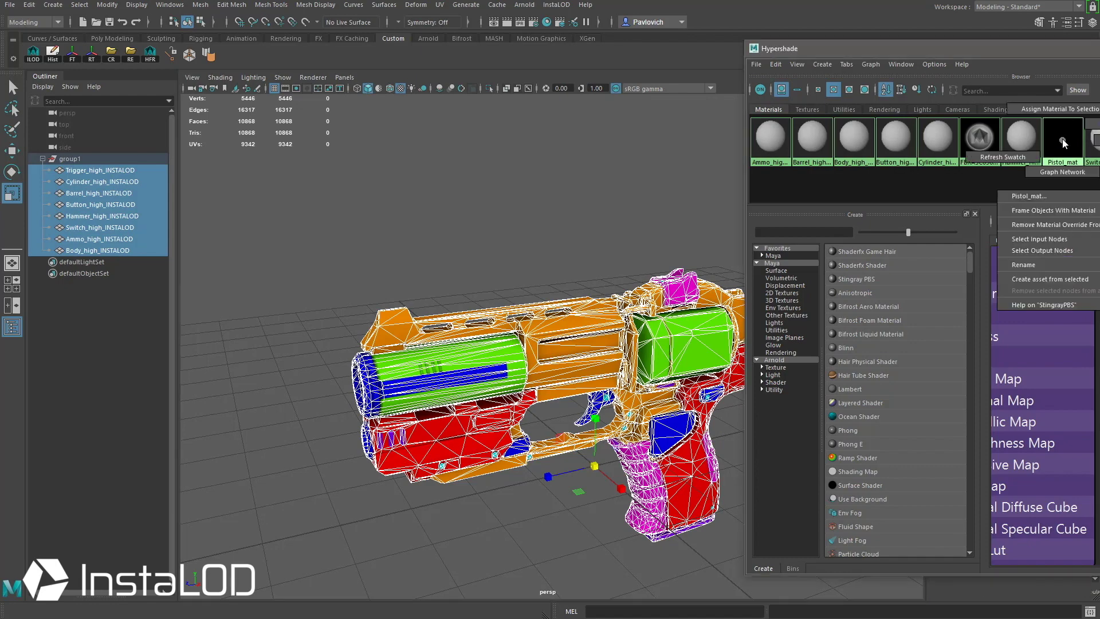
pyautogui.click(775, 64)
pyautogui.click(784, 86)
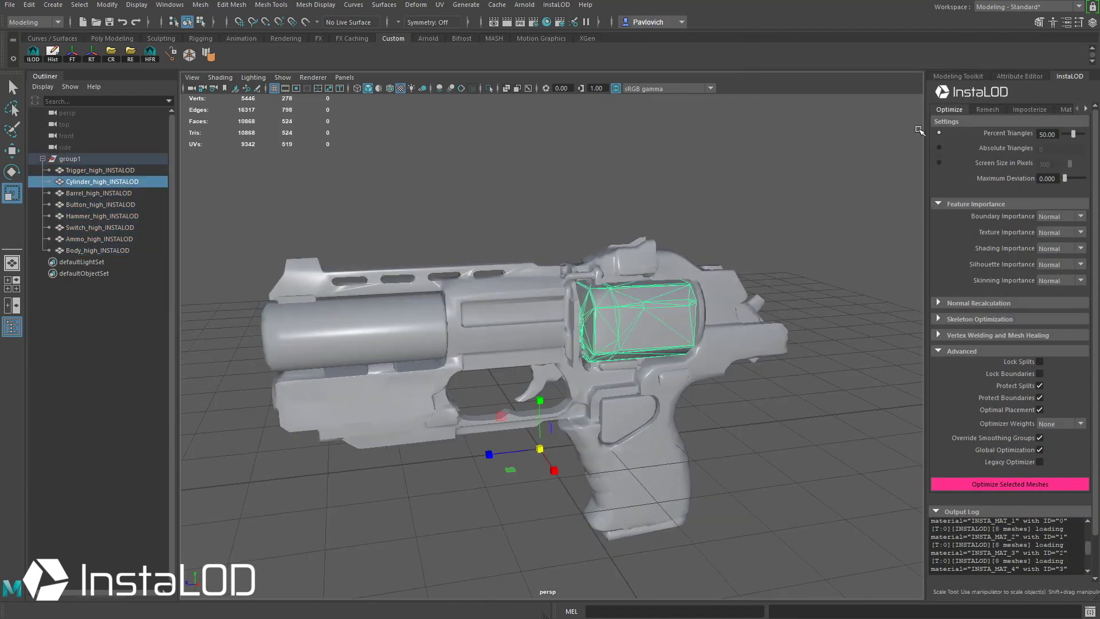
pyautogui.hotkey('ctrl', 'a')
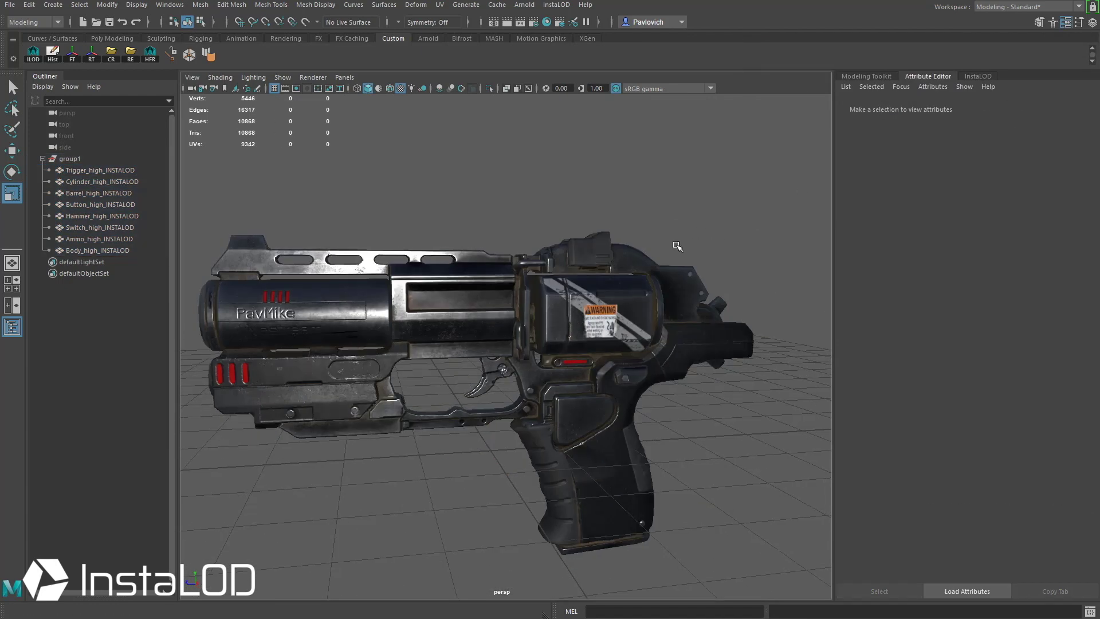
pyautogui.hotkey('ctrl', 'a')
pyautogui.scroll(-2, 1093, 272)
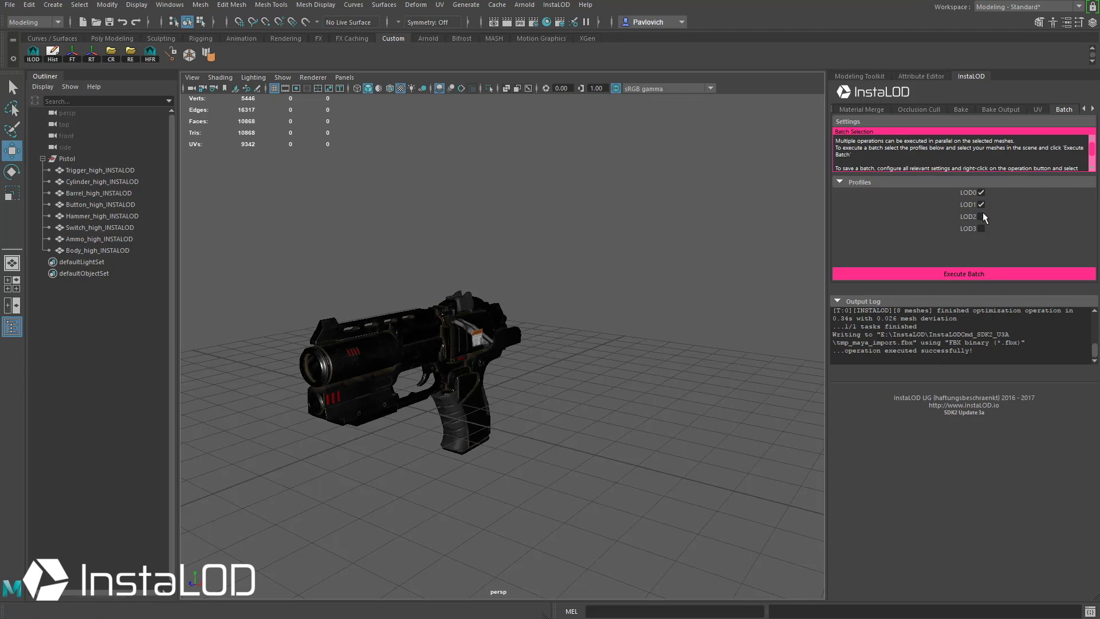
# - Enable the LOD2 and LOD3 batch profiles and execute the InstaLOD batch on the Pistol group
pyautogui.click(982, 216)
pyautogui.click(981, 229)
pyautogui.click(68, 160)
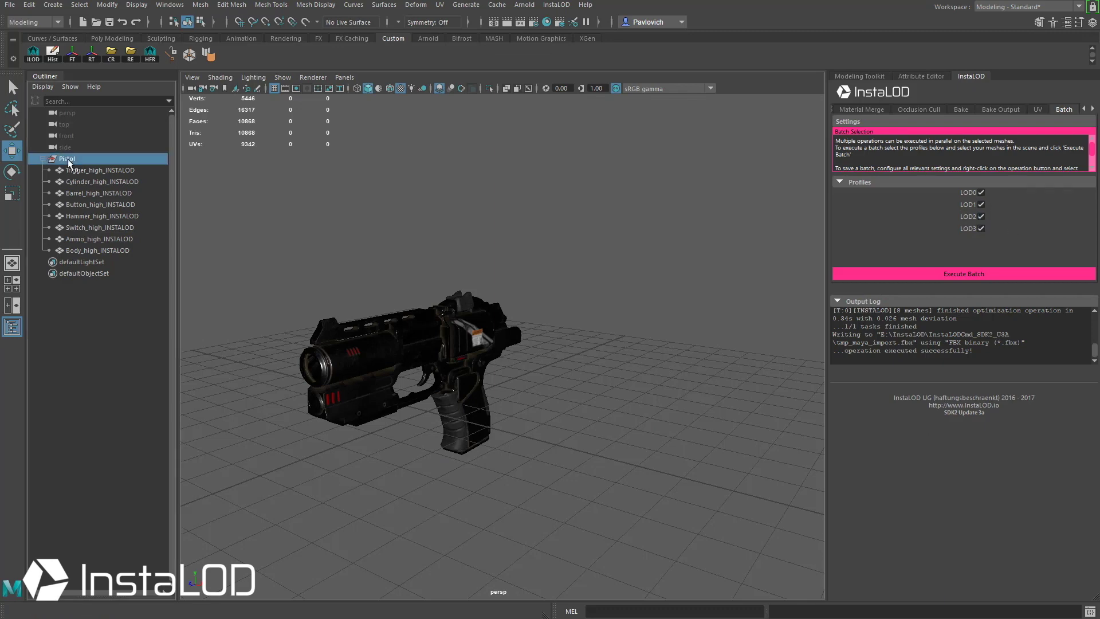
pyautogui.click(963, 273)
pyautogui.scroll(-2, 118, 346)
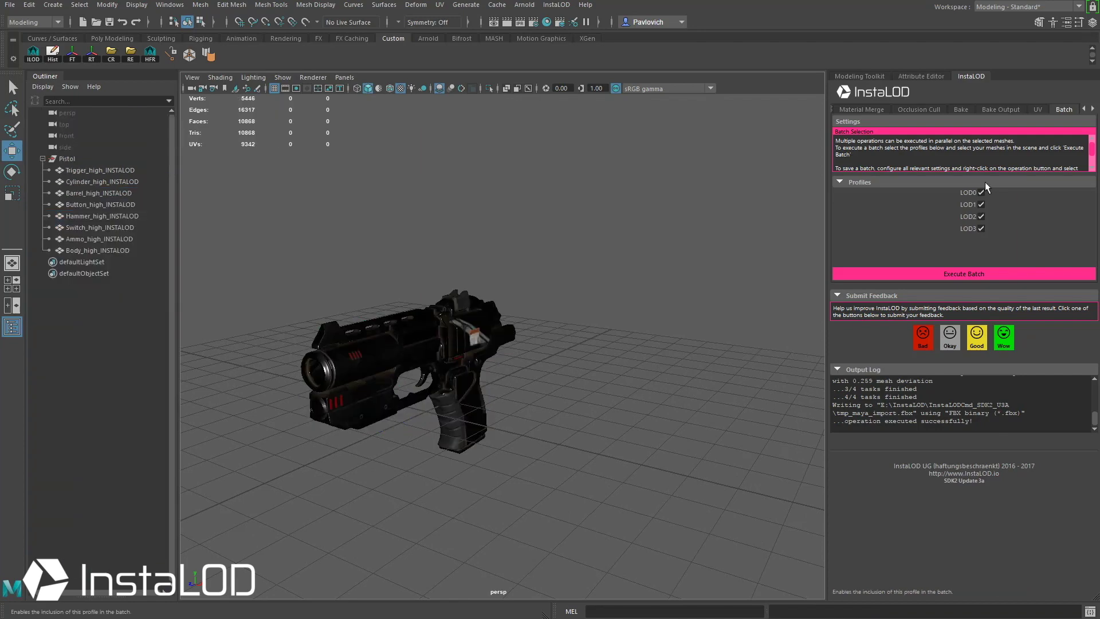
# - Turn on Create LOD Groups in the InstaLOD setup and execute the batch again on the Pistol group
pyautogui.click(1057, 109)
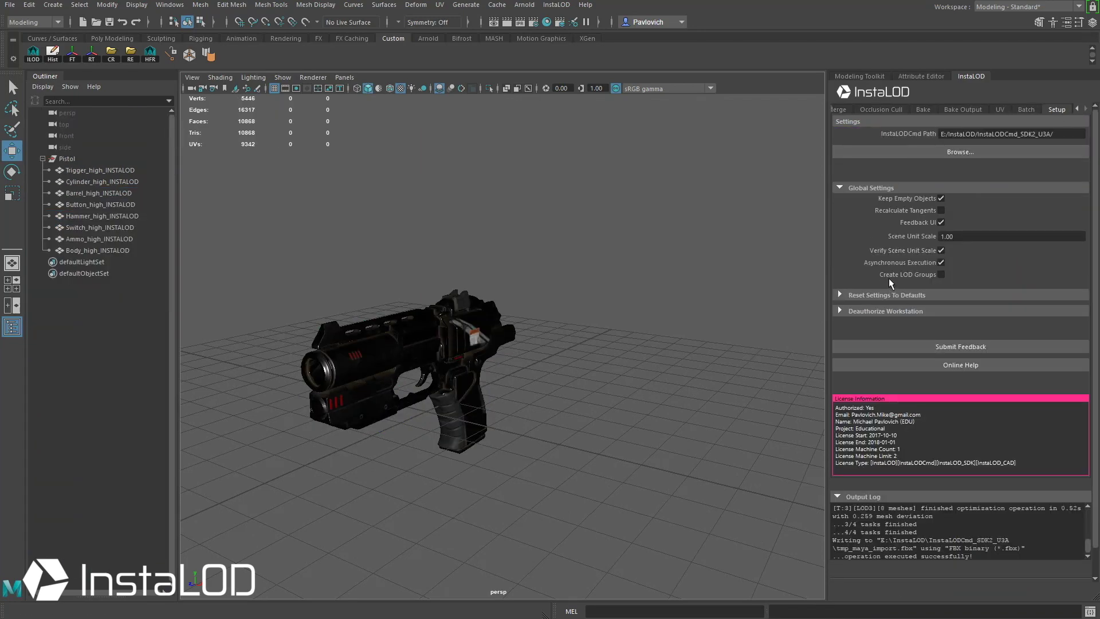
pyautogui.click(1026, 109)
pyautogui.click(67, 159)
pyautogui.click(952, 274)
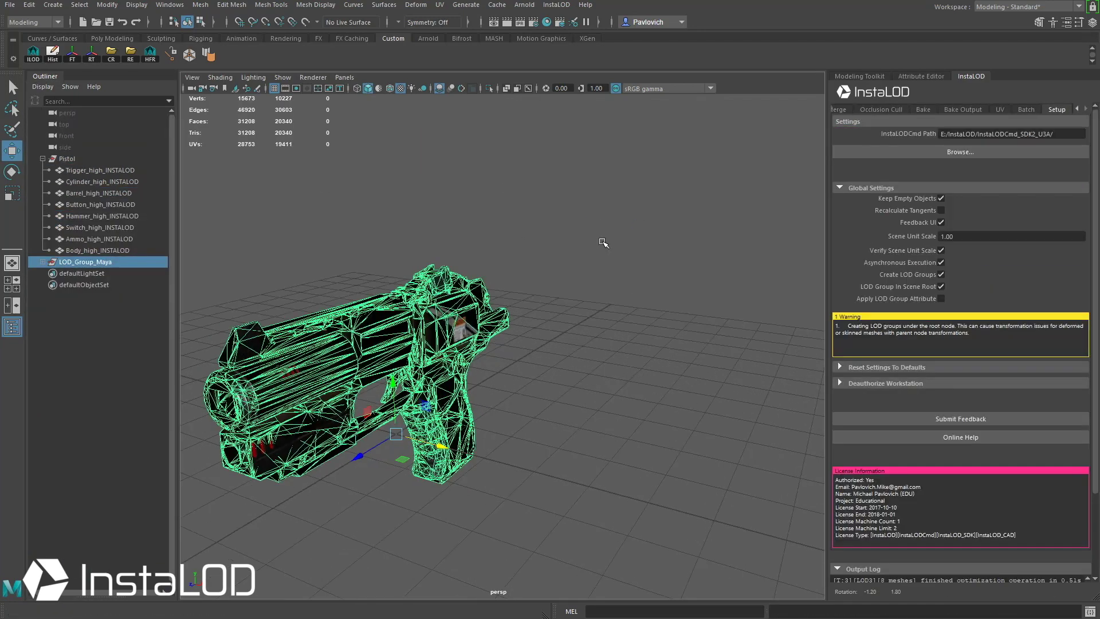
# - Expand LOD_Group_Maya and compare the LOD0 and LOD1 meshes in the viewport
pyautogui.keyDown('alt'); pyautogui.moveTo(602, 241); pyautogui.dragTo(625, 252, button='right'); pyautogui.keyUp('alt')
pyautogui.click(42, 262)
pyautogui.click(74, 273)
pyautogui.click(73, 285)
pyautogui.click(74, 274)
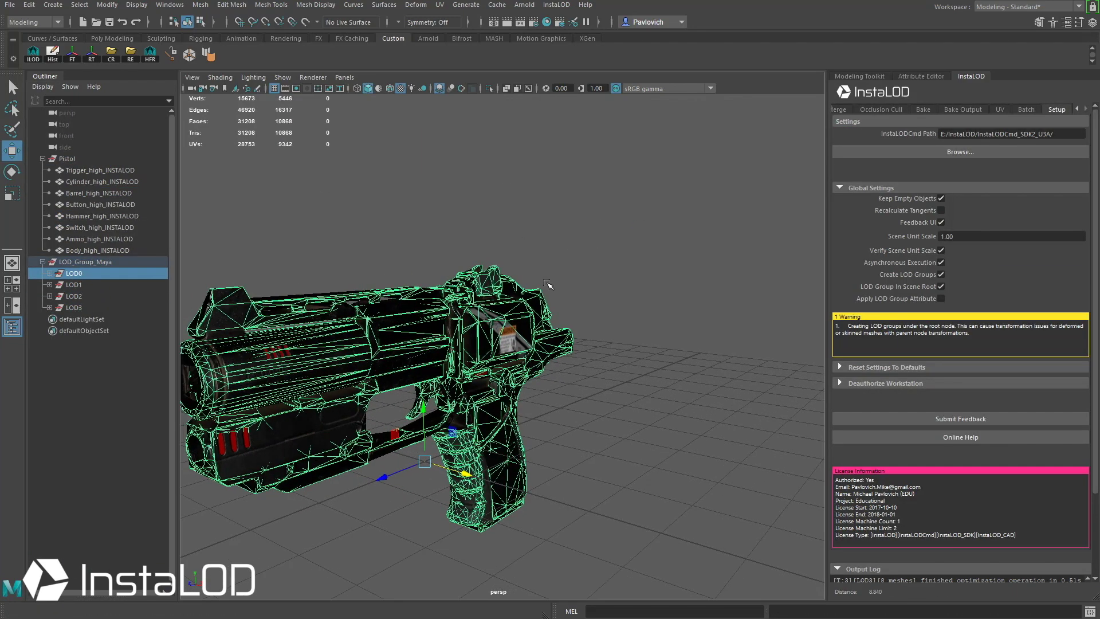
pyautogui.scroll(-3, 547, 283)
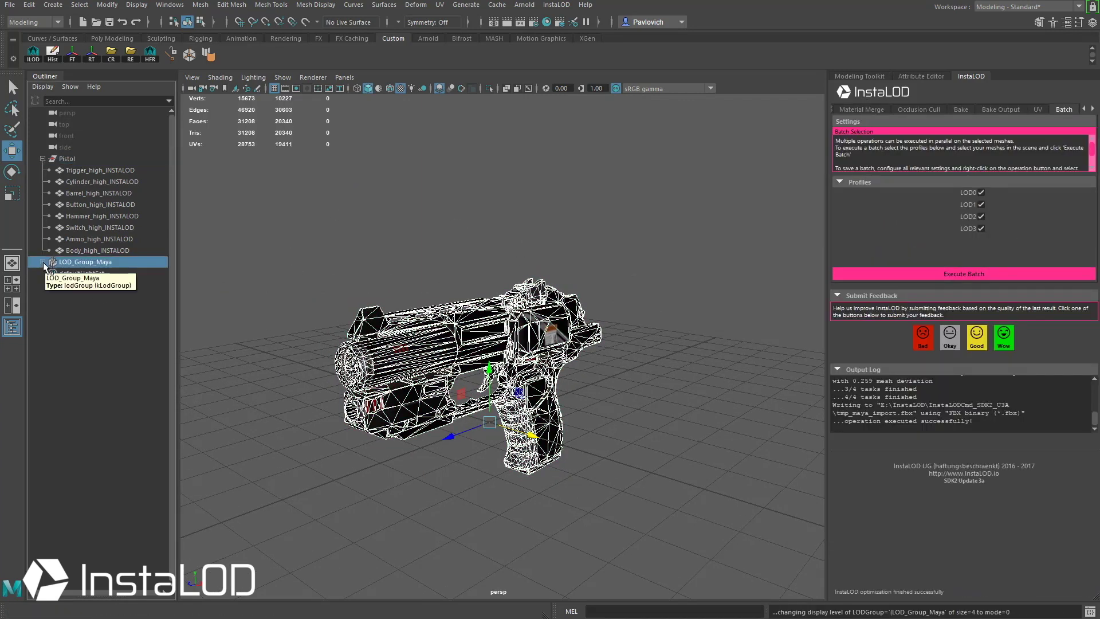
# - Expand the newly generated LOD_Group_Maya to its LOD0 level and hide the viewport grid
pyautogui.click(43, 262)
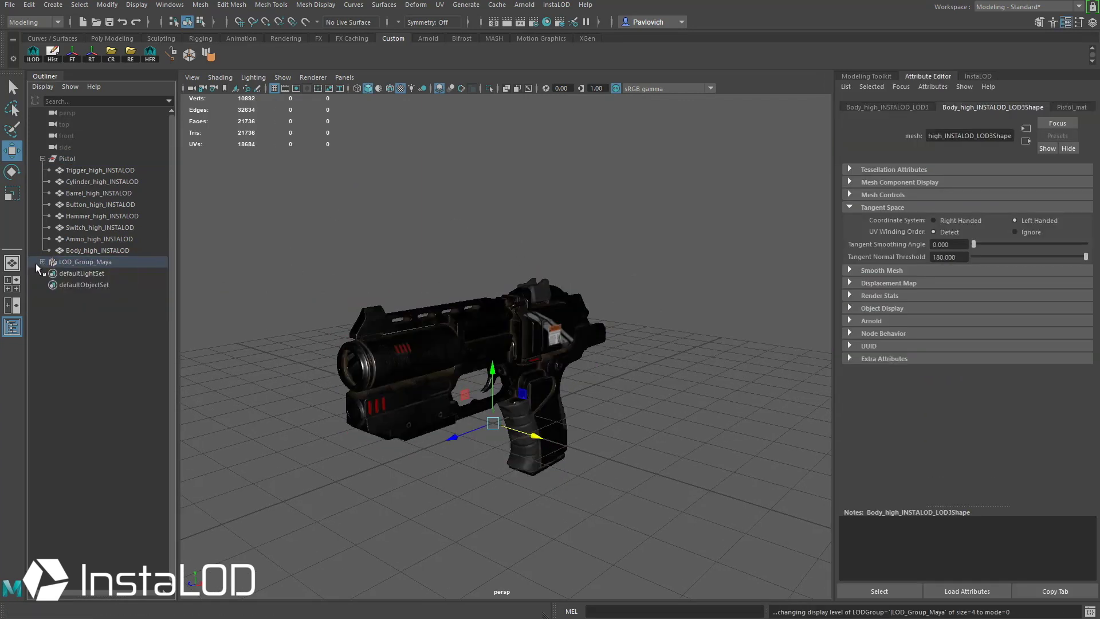
pyautogui.click(43, 261)
pyautogui.click(74, 273)
pyautogui.click(282, 77)
pyautogui.click(285, 542)
pyautogui.click(565, 247)
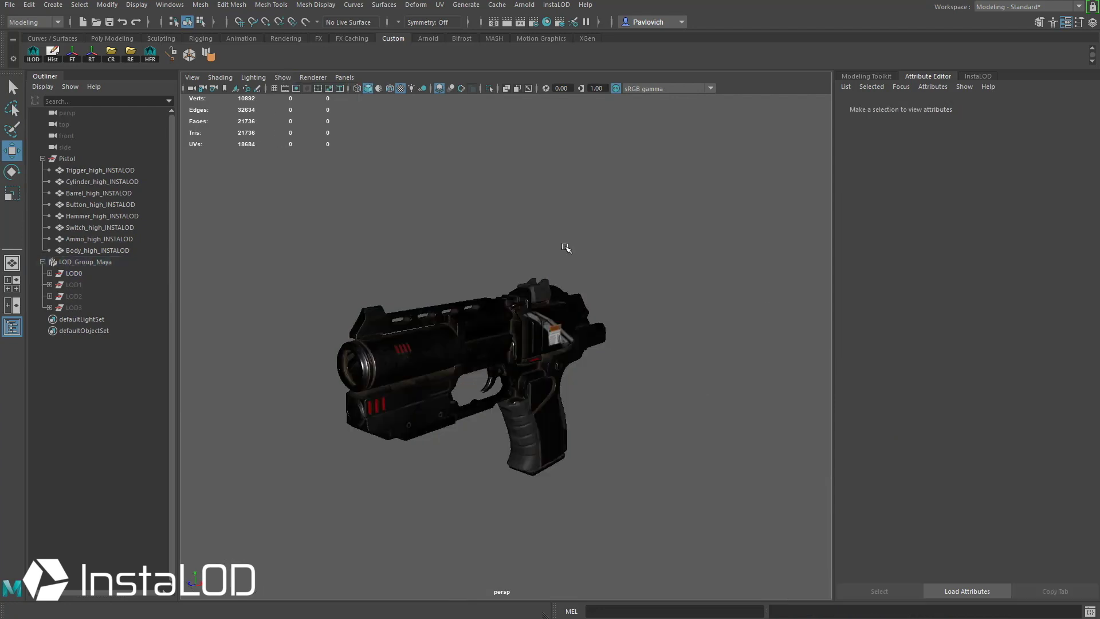
# - Select the pistol's cylinder and set the Emissive Intensity of its Pistol_mat material to 1.000
pyautogui.keyDown('alt'); pyautogui.moveTo(241, 286); pyautogui.dragTo(368, 343, button='right'); pyautogui.keyUp('alt')
pyautogui.keyDown('alt'); pyautogui.moveTo(683, 353); pyautogui.dragTo(292, 287, button='right'); pyautogui.keyUp('alt')
pyautogui.keyDown('alt'); pyautogui.moveTo(441, 259); pyautogui.dragTo(693, 264, button='right'); pyautogui.keyUp('alt')
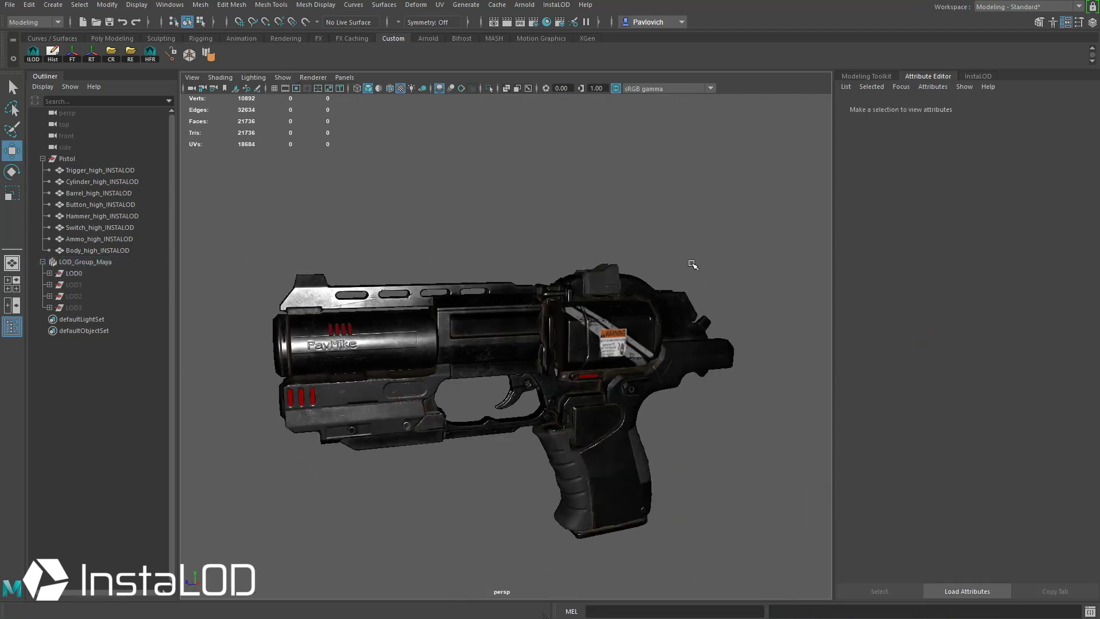
pyautogui.click(613, 329)
pyautogui.click(1052, 107)
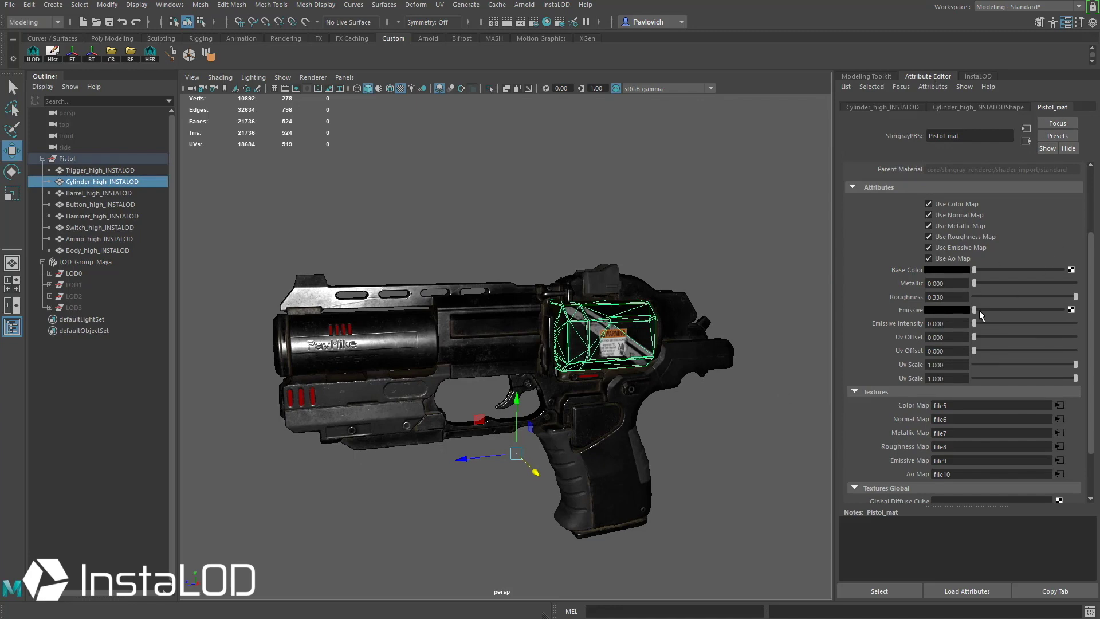
pyautogui.moveTo(1094, 303); pyautogui.dragTo(1094, 298)
pyautogui.moveTo(974, 333); pyautogui.dragTo(1075, 335)
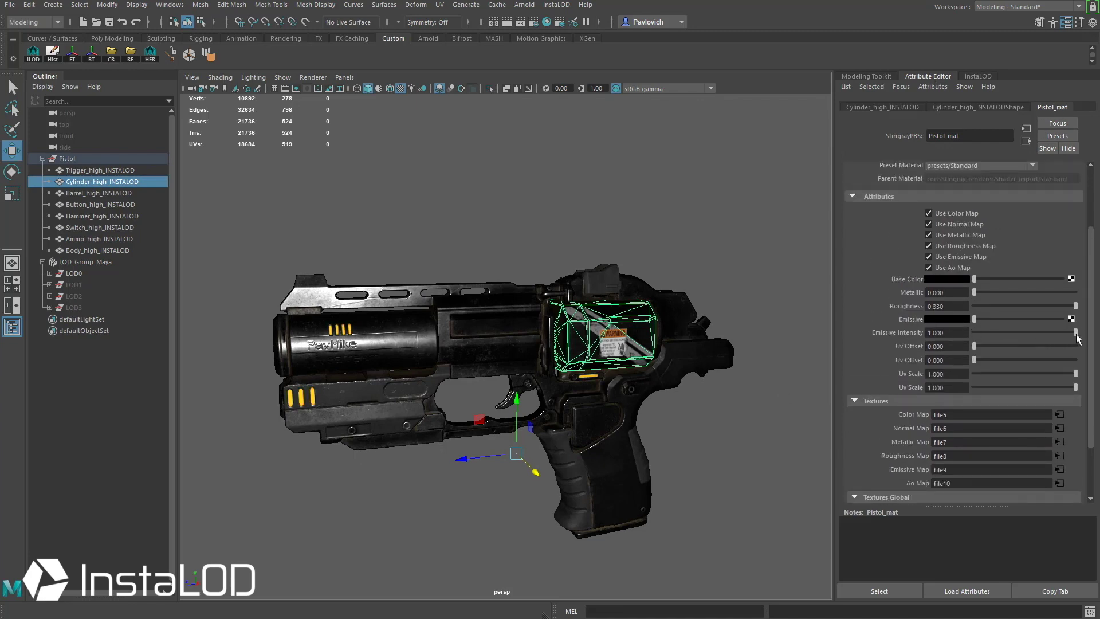
# - Hide the Pistol group and make all the levels inside LOD_Group_Maya visible
pyautogui.click(91, 263)
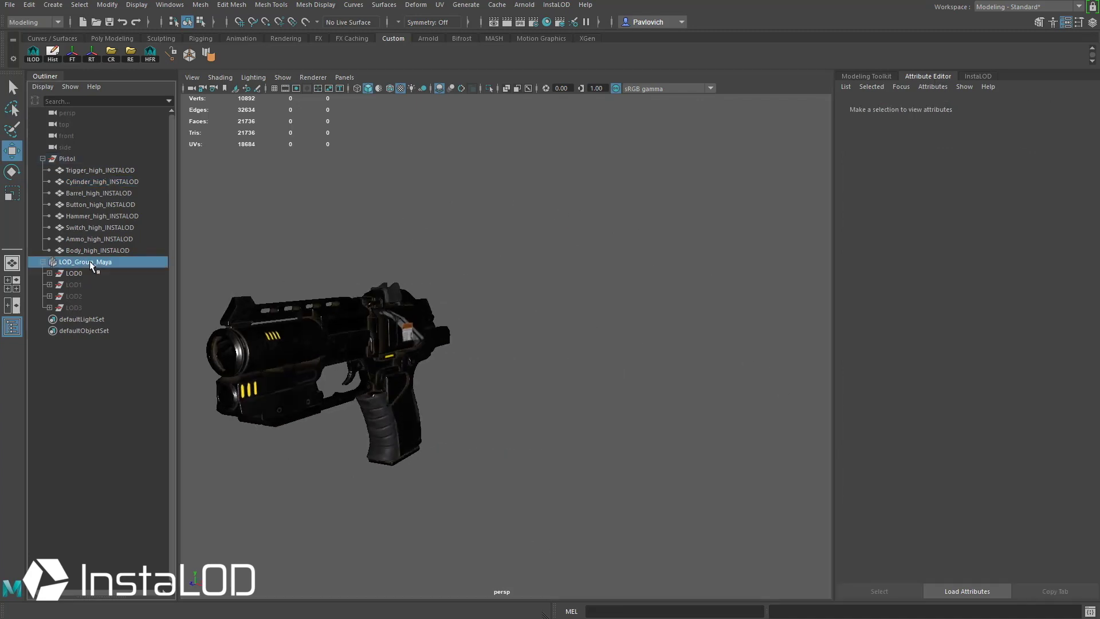
pyautogui.click(42, 158)
pyautogui.click(67, 159)
pyautogui.hotkey('ctrl', 'h')
pyautogui.moveTo(78, 182); pyautogui.dragTo(81, 215)
pyautogui.hotkey('shift', 'h')
# - Unparent the LOD0 to LOD3 groups from LOD_Group_Maya and delete the emptied parent group
pyautogui.click(84, 170)
pyautogui.hotkey('shift', 'p')
pyautogui.click(84, 170)
pyautogui.press('Delete')
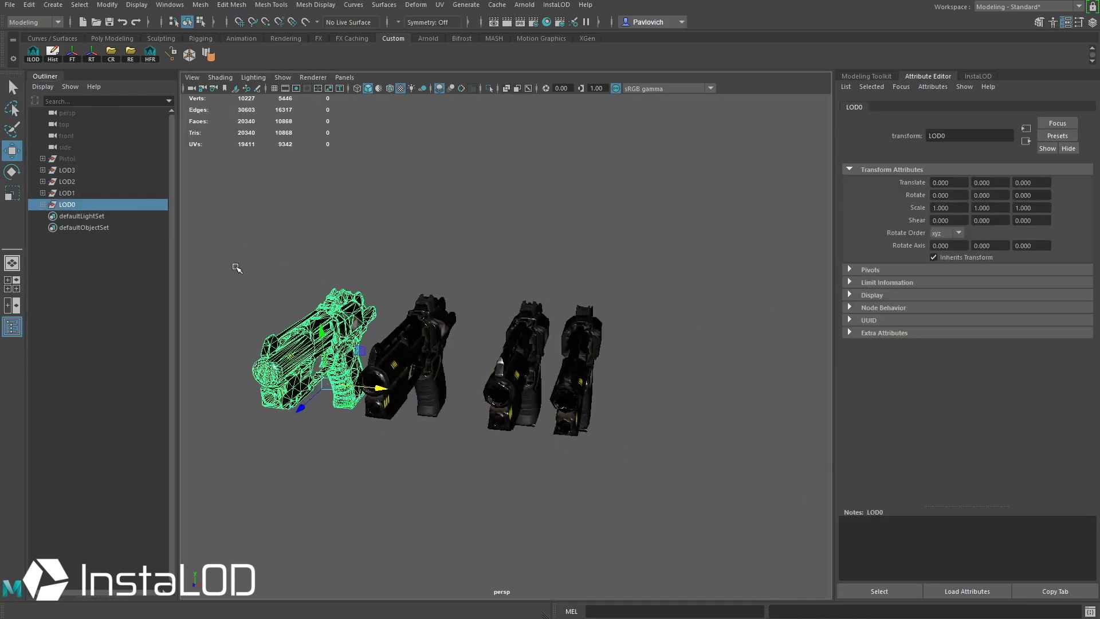
# - Select the LOD1 and LOD3 groups in turn to compare their meshes
pyautogui.click(73, 193)
pyautogui.click(67, 170)
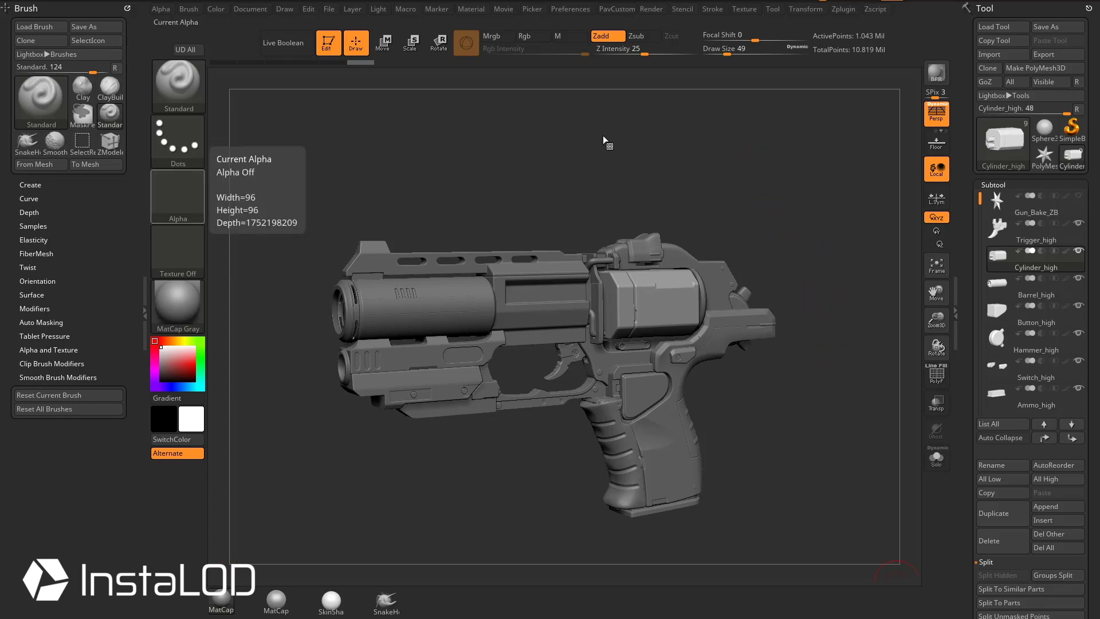
# - In ZBrush, turn on the polyframe display and examine the polygroups of the Cylinder_high subtool
pyautogui.moveTo(604, 140); pyautogui.dragTo(709, 157)
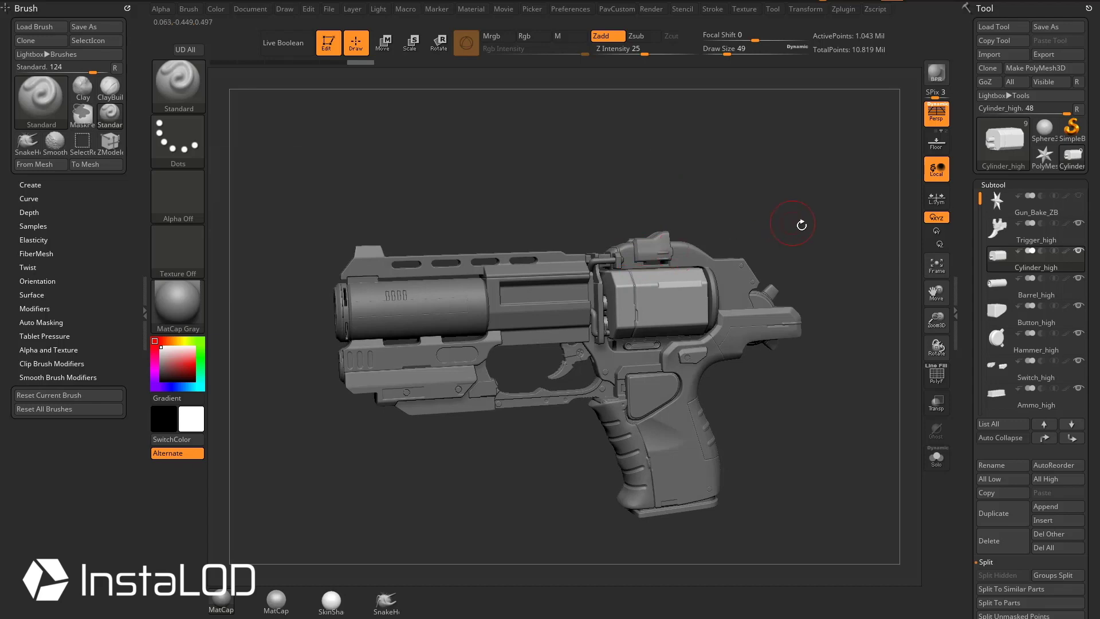
pyautogui.press('f')
pyautogui.hotkey('shift', 'f')
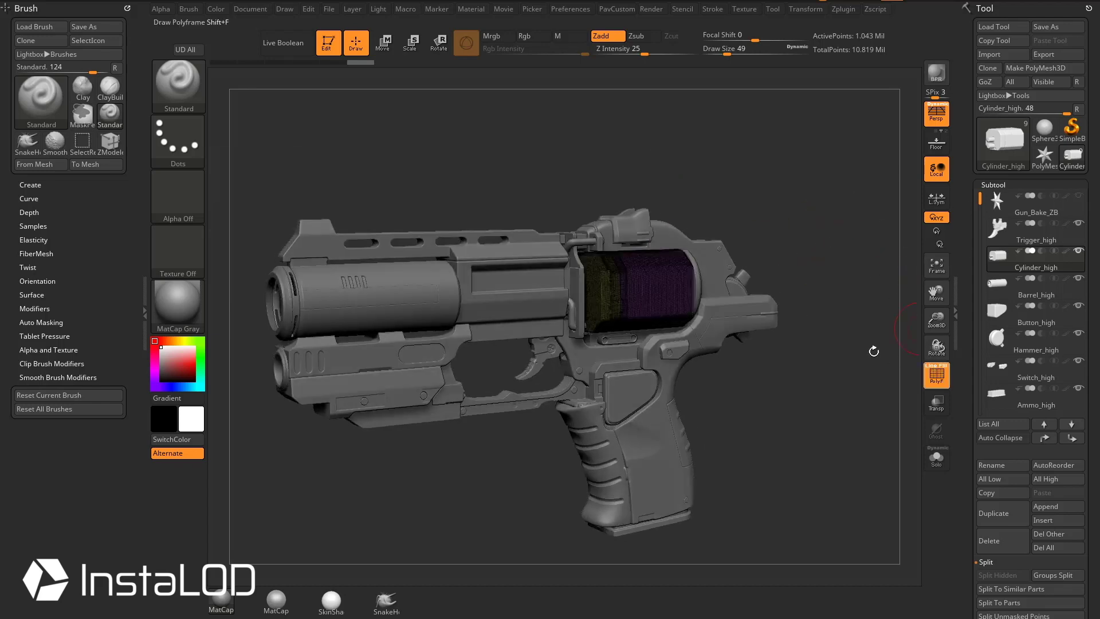
pyautogui.moveTo(843, 343)
pyautogui.keyDown('alt'); pyautogui.mouseDown()
pyautogui.moveTo(859, 339)
pyautogui.moveTo(842, 372)
pyautogui.mouseUp(); pyautogui.keyUp('alt')
pyautogui.moveTo(790, 198); pyautogui.dragTo(829, 256)
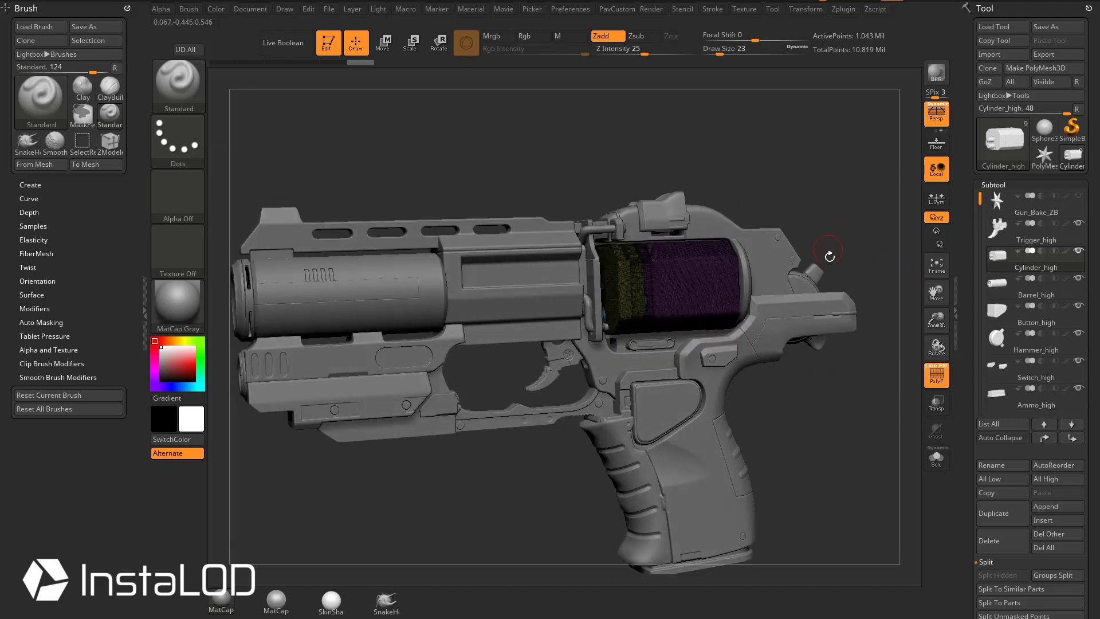
# - Select the Body_high subtool and examine its polygroups up close
pyautogui.keyDown('alt'); pyautogui.click(770, 264); pyautogui.keyUp('alt')
pyautogui.moveTo(838, 395)
pyautogui.keyDown('alt'); pyautogui.mouseDown()
pyautogui.moveTo(857, 456)
pyautogui.moveTo(851, 510)
pyautogui.moveTo(859, 447)
pyautogui.moveTo(551, 521)
pyautogui.moveTo(489, 457)
pyautogui.moveTo(798, 430)
pyautogui.moveTo(823, 414)
pyautogui.moveTo(819, 475)
pyautogui.mouseUp(); pyautogui.keyUp('alt')
pyautogui.press('f')
pyautogui.moveTo(401, 192)
pyautogui.keyDown('alt'); pyautogui.mouseDown()
pyautogui.moveTo(564, 167)
pyautogui.moveTo(570, 152)
pyautogui.moveTo(554, 145)
pyautogui.moveTo(562, 150)
pyautogui.moveTo(423, 160)
pyautogui.mouseUp(); pyautogui.keyUp('alt')
pyautogui.press('s')
pyautogui.moveTo(412, 304); pyautogui.dragTo(407, 304)
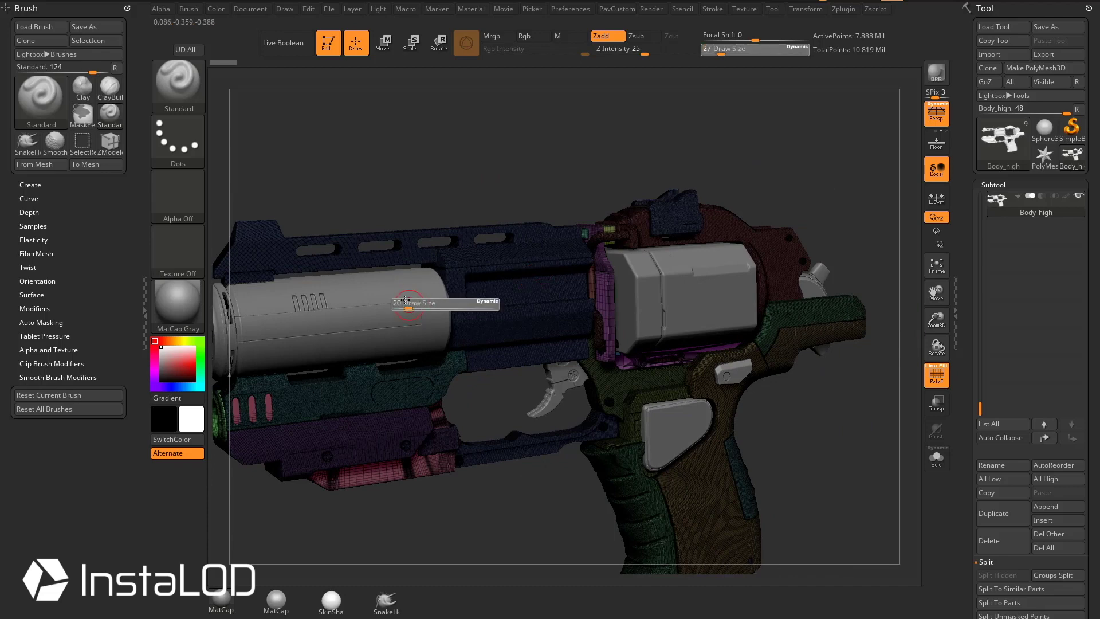
# - Switch between the pistol's subtools to examine their polygroups, finishing on Barrel_high viewed from the front
pyautogui.keyDown('alt'); pyautogui.click(418, 300); pyautogui.keyUp('alt')
pyautogui.moveTo(624, 158); pyautogui.dragTo(650, 137)
pyautogui.keyDown('alt'); pyautogui.click(730, 301); pyautogui.keyUp('alt')
pyautogui.moveTo(808, 375)
pyautogui.keyDown('alt'); pyautogui.mouseDown()
pyautogui.moveTo(842, 401)
pyautogui.moveTo(861, 364)
pyautogui.mouseUp(); pyautogui.keyUp('alt')
pyautogui.moveTo(793, 393)
pyautogui.keyDown('alt'); pyautogui.mouseDown()
pyautogui.moveTo(806, 383)
pyautogui.moveTo(785, 395)
pyautogui.mouseUp(); pyautogui.keyUp('alt')
pyautogui.keyDown('alt'); pyautogui.click(742, 312); pyautogui.keyUp('alt')
pyautogui.keyDown('alt'); pyautogui.moveTo(810, 195); pyautogui.dragTo(764, 231); pyautogui.keyUp('alt')
pyautogui.moveTo(767, 367)
pyautogui.mouseDown()
pyautogui.moveTo(793, 366)
pyautogui.moveTo(817, 345)
pyautogui.mouseUp()
pyautogui.press('s')
pyautogui.keyDown('alt'); pyautogui.click(436, 252); pyautogui.keyUp('alt')
pyautogui.keyDown('alt'); pyautogui.moveTo(592, 133); pyautogui.dragTo(623, 170); pyautogui.keyUp('alt')
pyautogui.press('s')
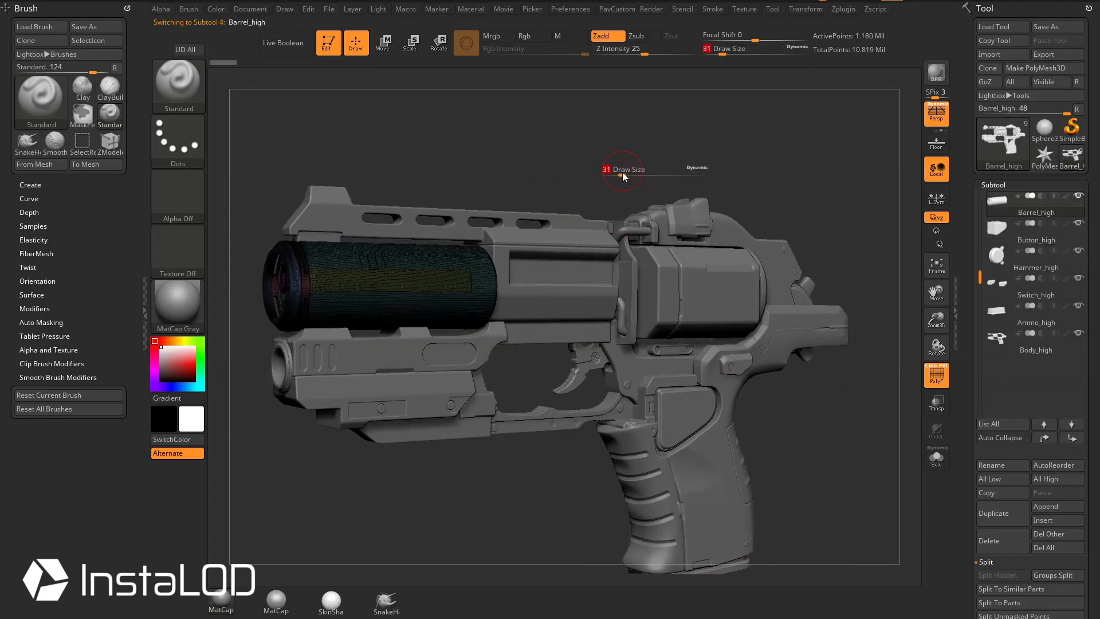
pyautogui.moveTo(708, 160)
pyautogui.mouseDown()
pyautogui.moveTo(755, 154)
pyautogui.moveTo(730, 298)
pyautogui.mouseUp()
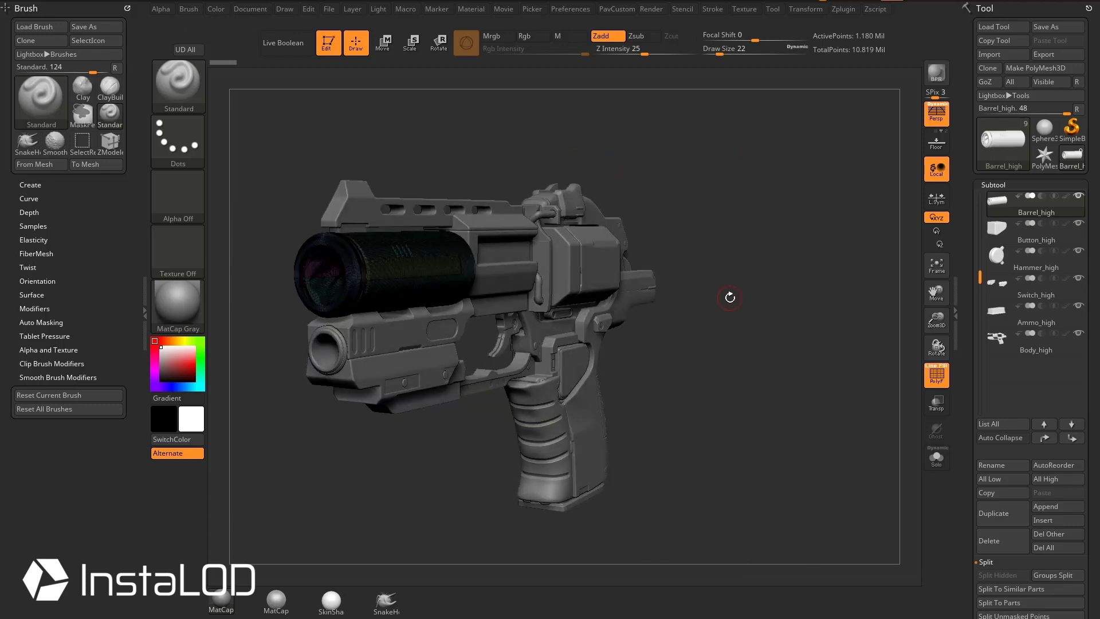
# - Turn on the polypaint colour display for all of the pistol's subtools
pyautogui.moveTo(721, 197); pyautogui.dragTo(732, 248)
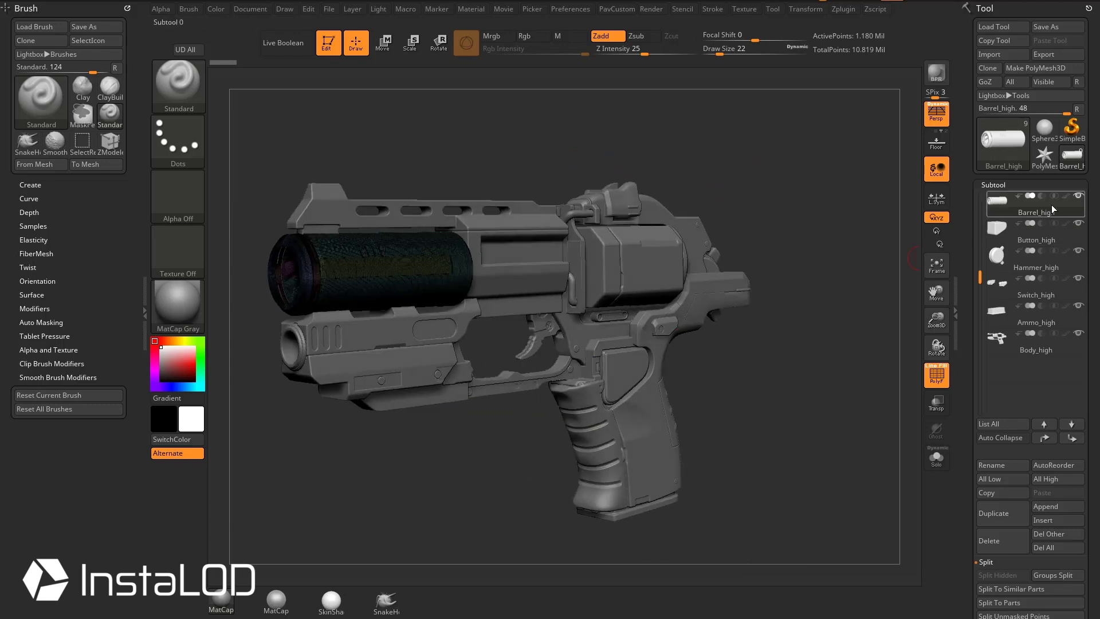
pyautogui.press('shift')
pyautogui.keyDown('shift'); pyautogui.click(1065, 196); pyautogui.keyUp('shift')
pyautogui.moveTo(799, 336); pyautogui.dragTo(781, 339)
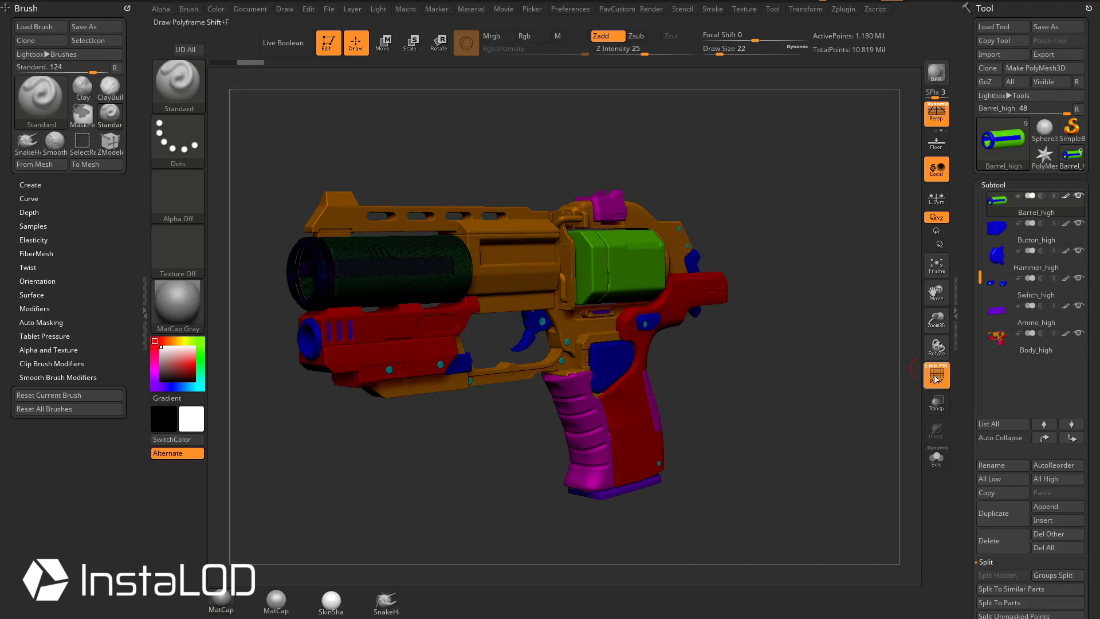
# - Turn off the polyframe display and switch the pistol's material to SkinShade4
pyautogui.click(936, 374)
pyautogui.moveTo(851, 377); pyautogui.dragTo(686, 220)
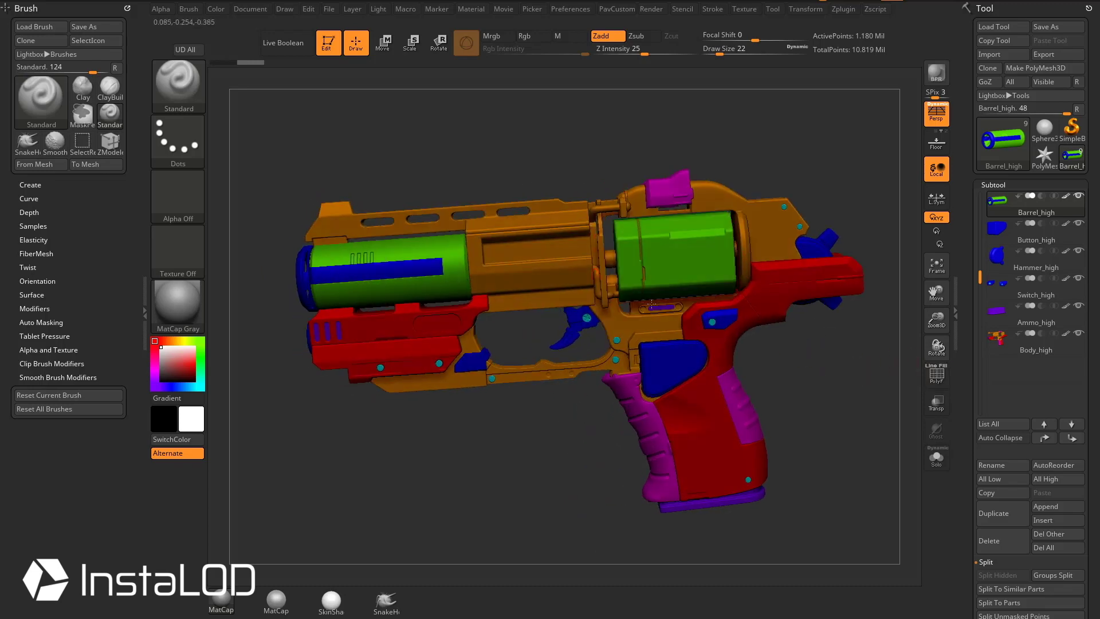
pyautogui.moveTo(812, 370); pyautogui.dragTo(577, 360)
pyautogui.keyDown('alt'); pyautogui.moveTo(779, 390); pyautogui.dragTo(750, 358); pyautogui.keyUp('alt')
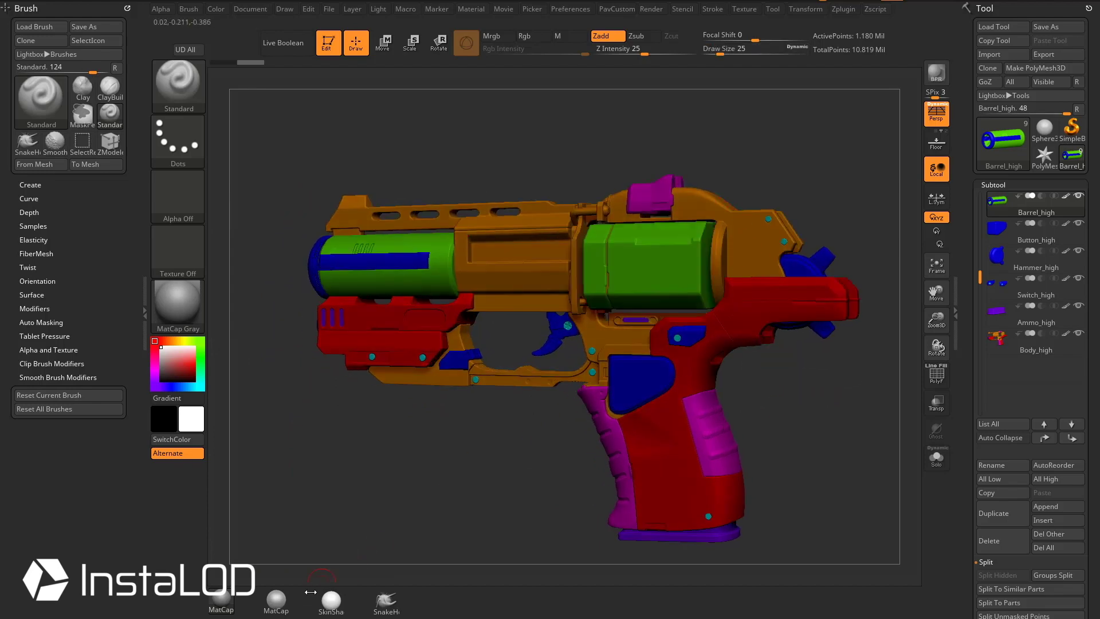
pyautogui.click(331, 600)
pyautogui.moveTo(801, 401); pyautogui.dragTo(866, 356)
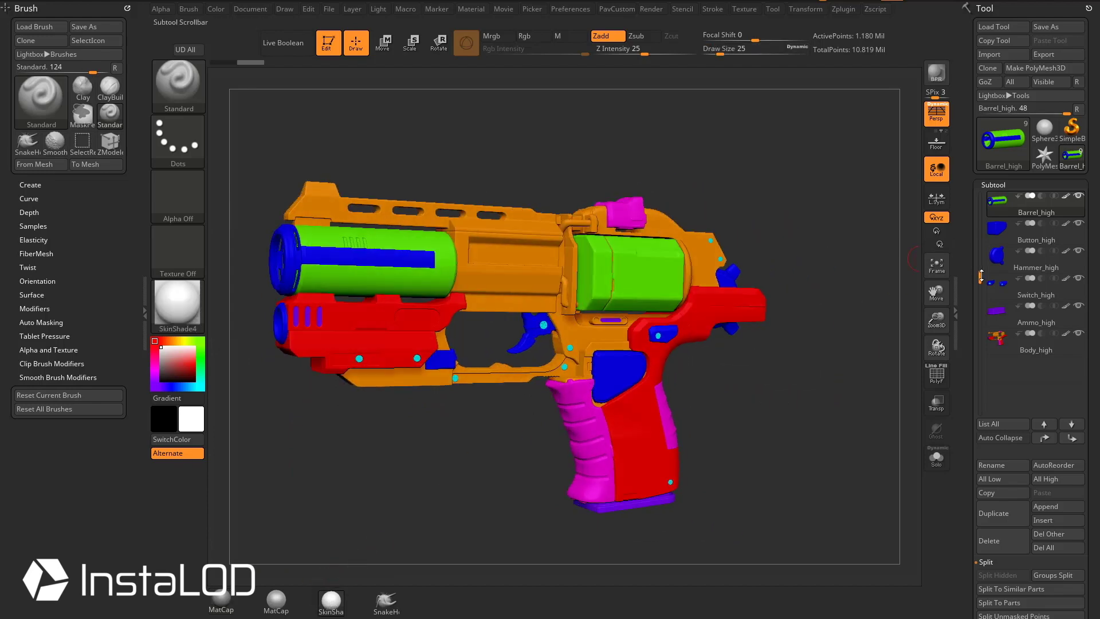
# - Select the Trigger_high subtool and isolate it in Solo mode
pyautogui.moveTo(979, 275); pyautogui.dragTo(980, 197)
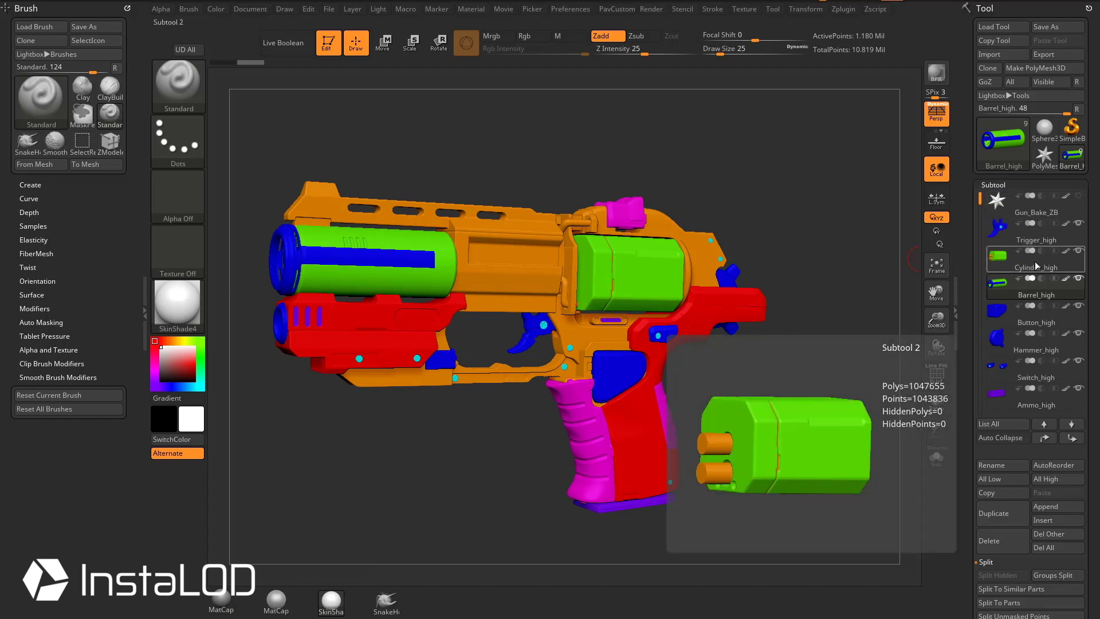
pyautogui.click(1038, 242)
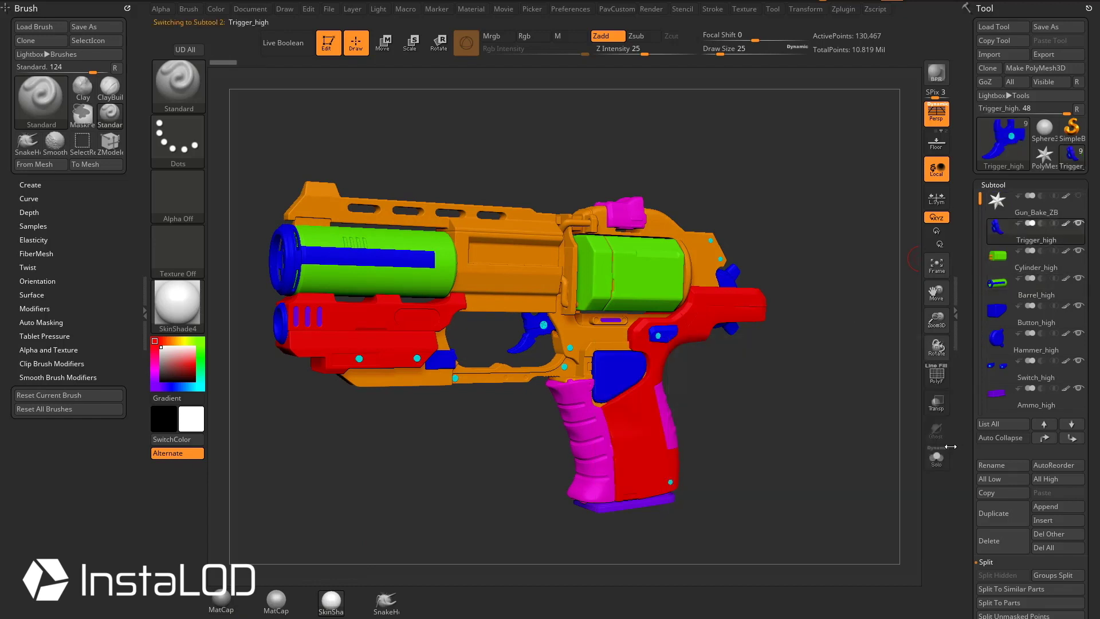
pyautogui.click(936, 457)
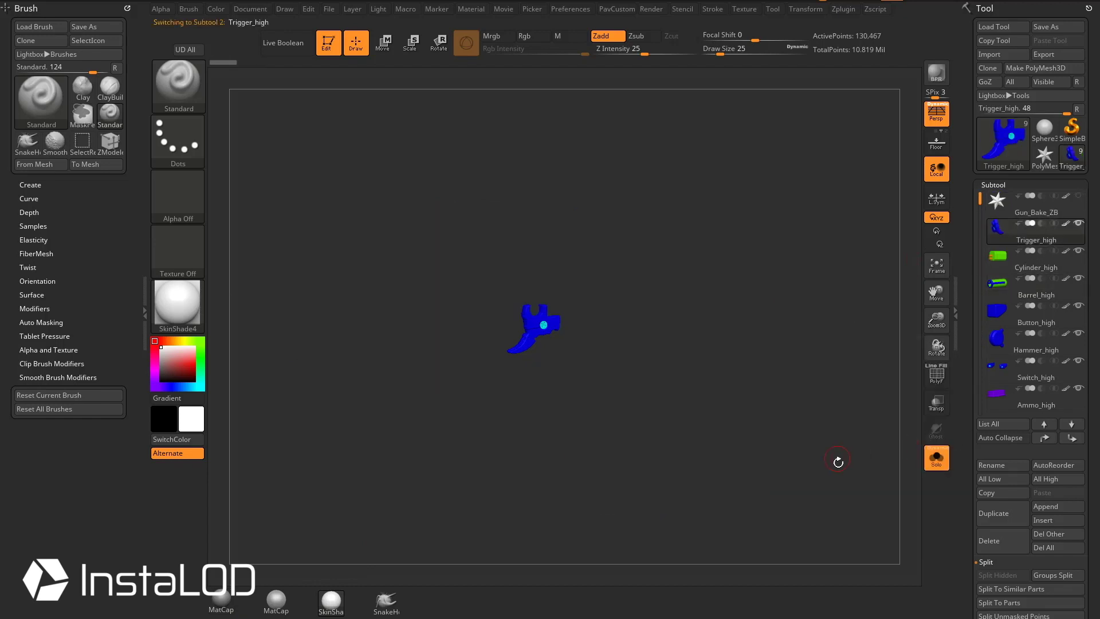
# - Step through the subtools from Cylinder_high to Switch_high to examine each one's colours in isolation, and leave Solo mode
pyautogui.click(1072, 424)
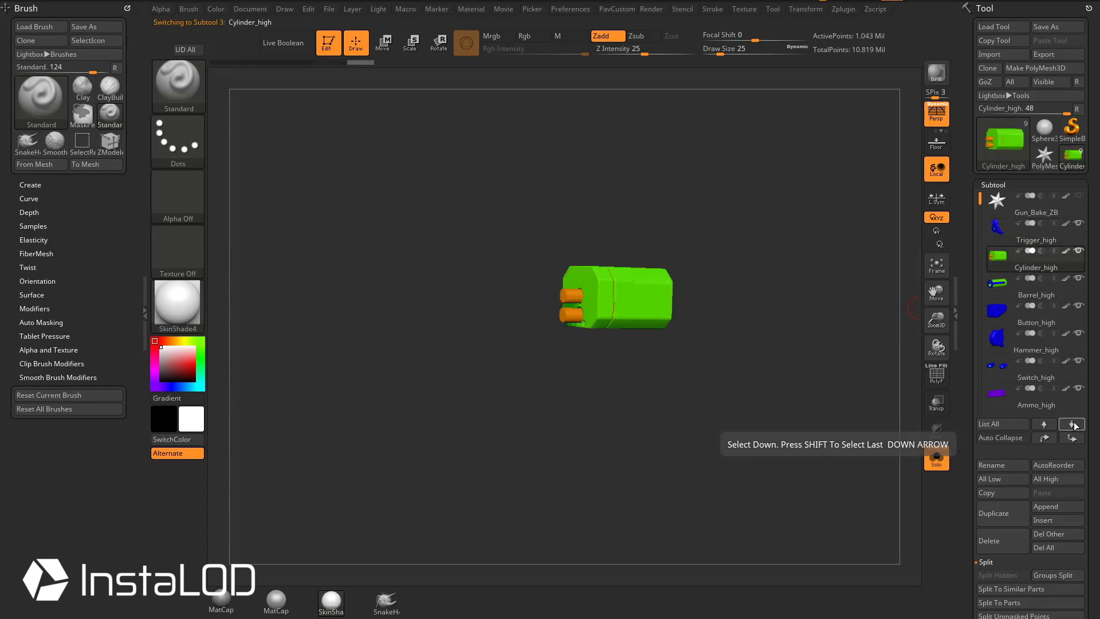
pyautogui.click(1072, 424)
pyautogui.click(1076, 426)
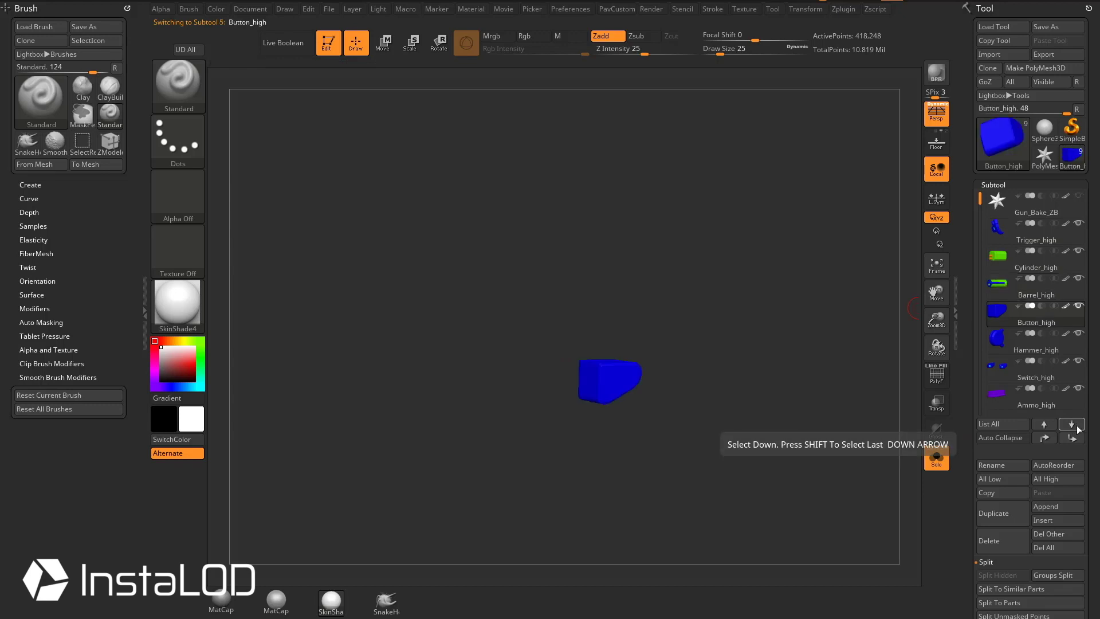
pyautogui.click(1072, 424)
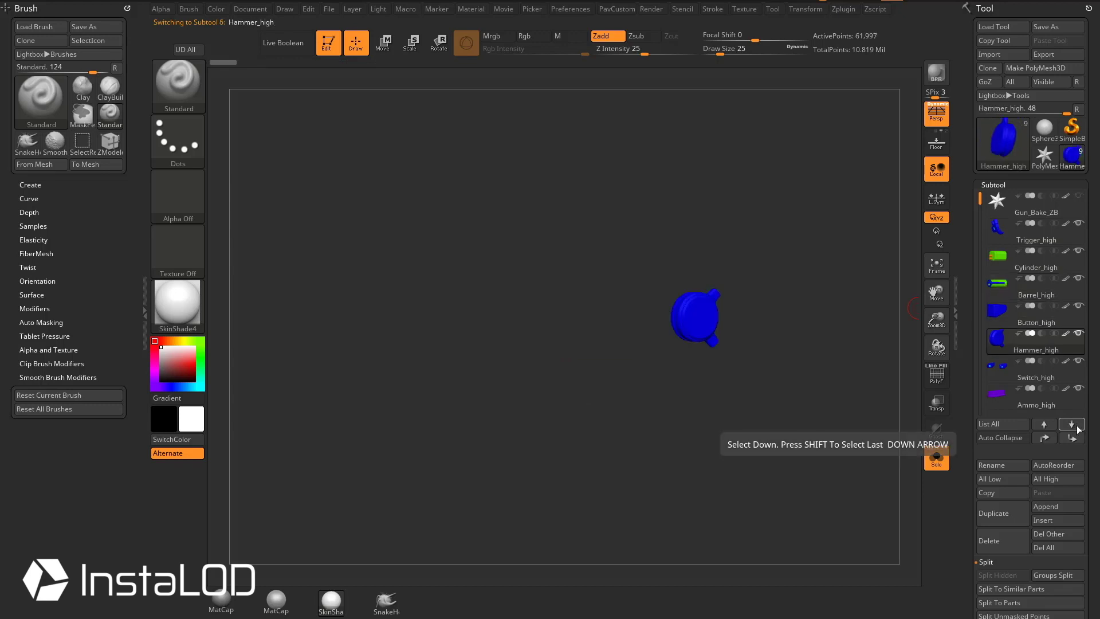
pyautogui.click(1072, 425)
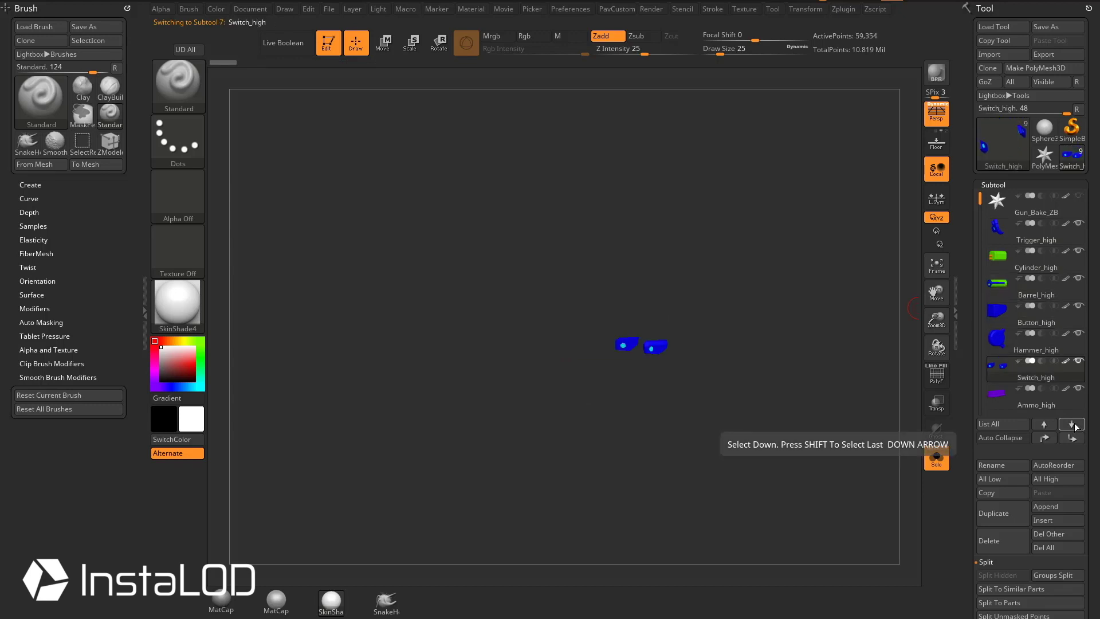
pyautogui.click(936, 458)
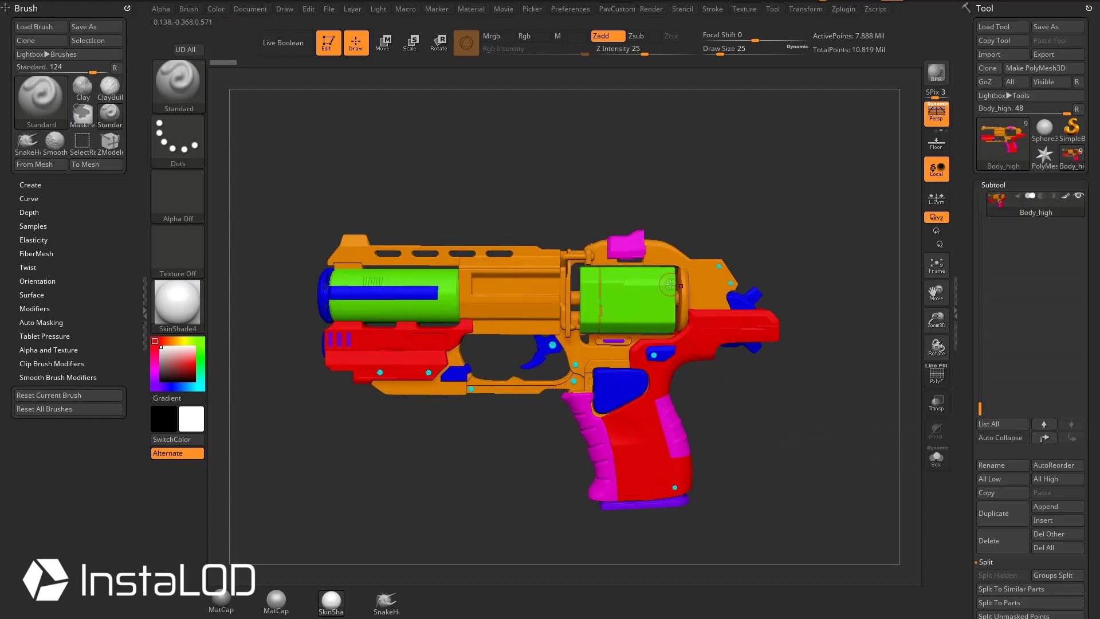
# - Review the subtool names from the start of the list and preview Cylinder_high's mesh information
pyautogui.moveTo(779, 194); pyautogui.dragTo(804, 265)
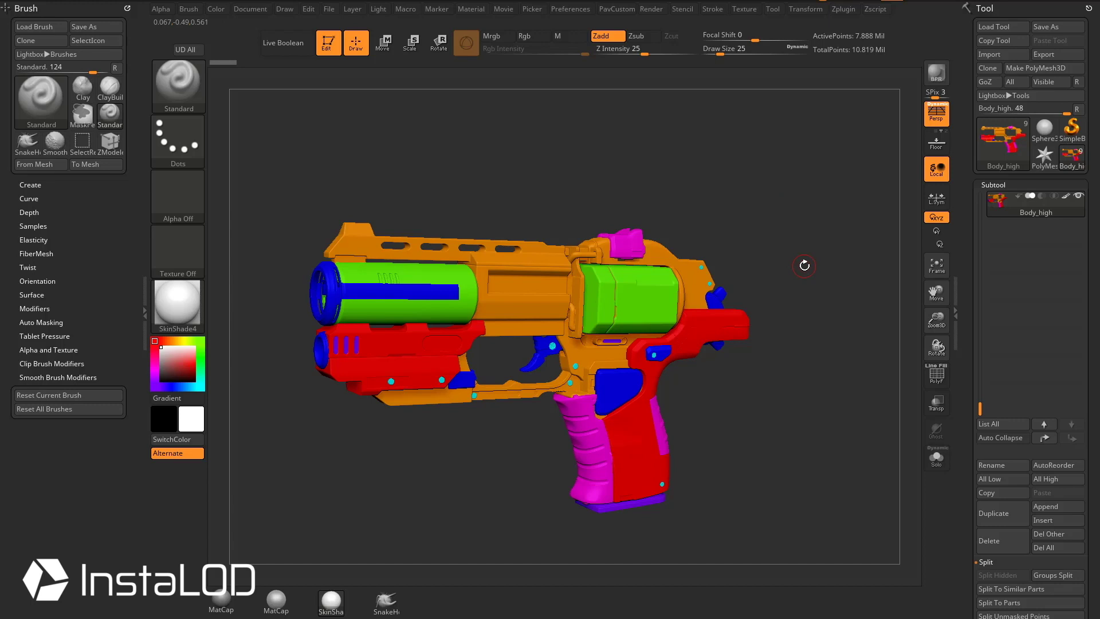
pyautogui.moveTo(980, 408); pyautogui.dragTo(980, 195)
pyautogui.click(1038, 255)
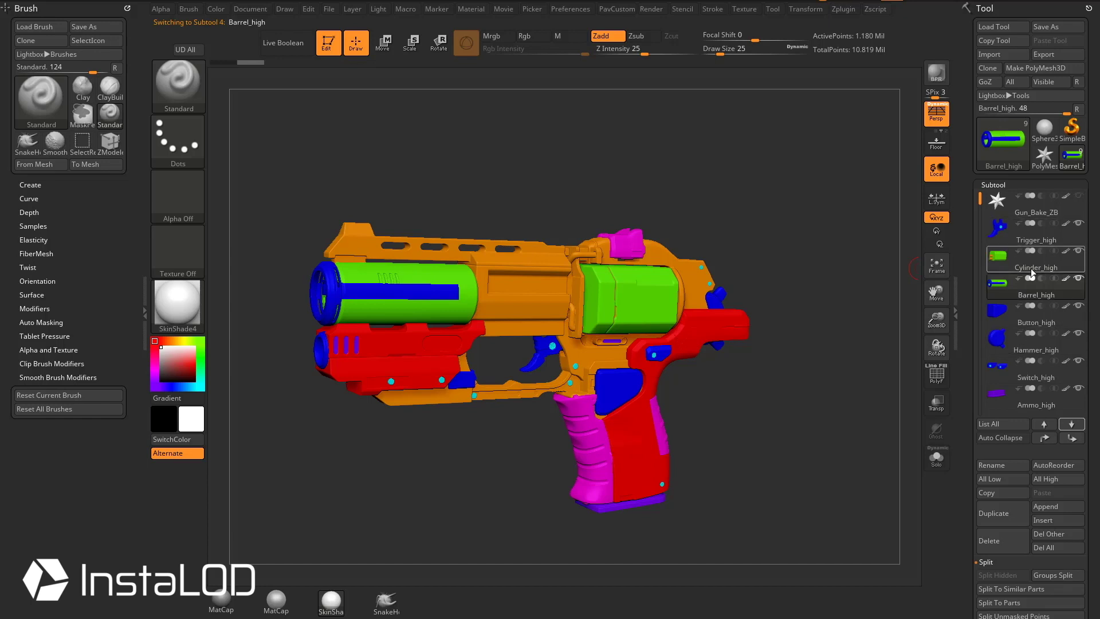
pyautogui.moveTo(1043, 266)
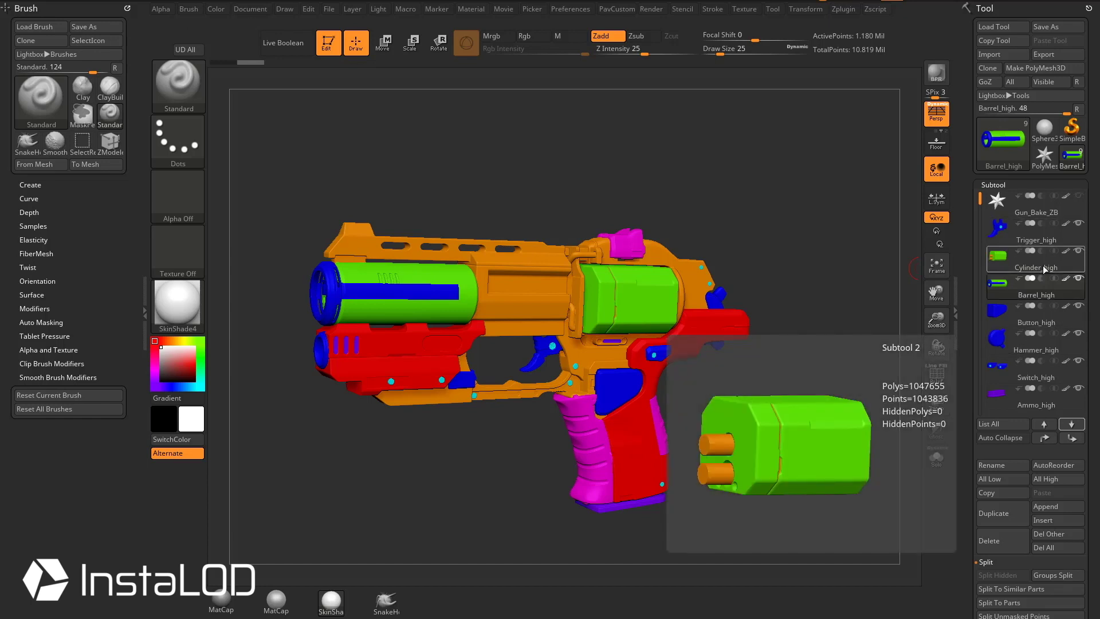
pyautogui.moveTo(842, 278); pyautogui.dragTo(825, 265)
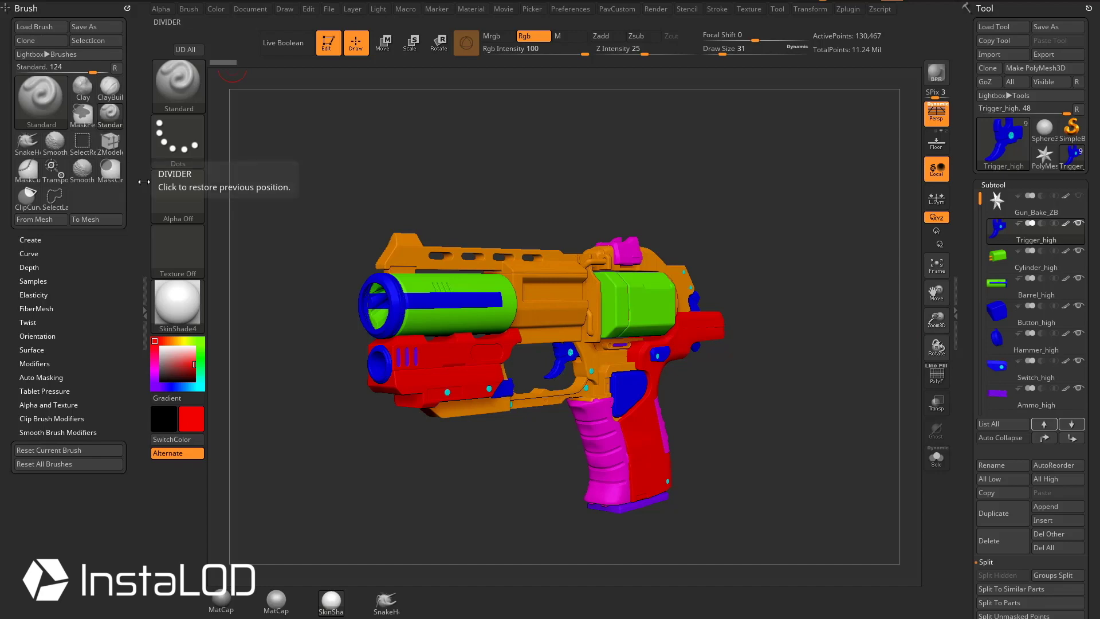
# - Replace the docked Brush palette with the Zplugin palette and expand its FBX ExportImport section
pyautogui.doubleClick(144, 181)
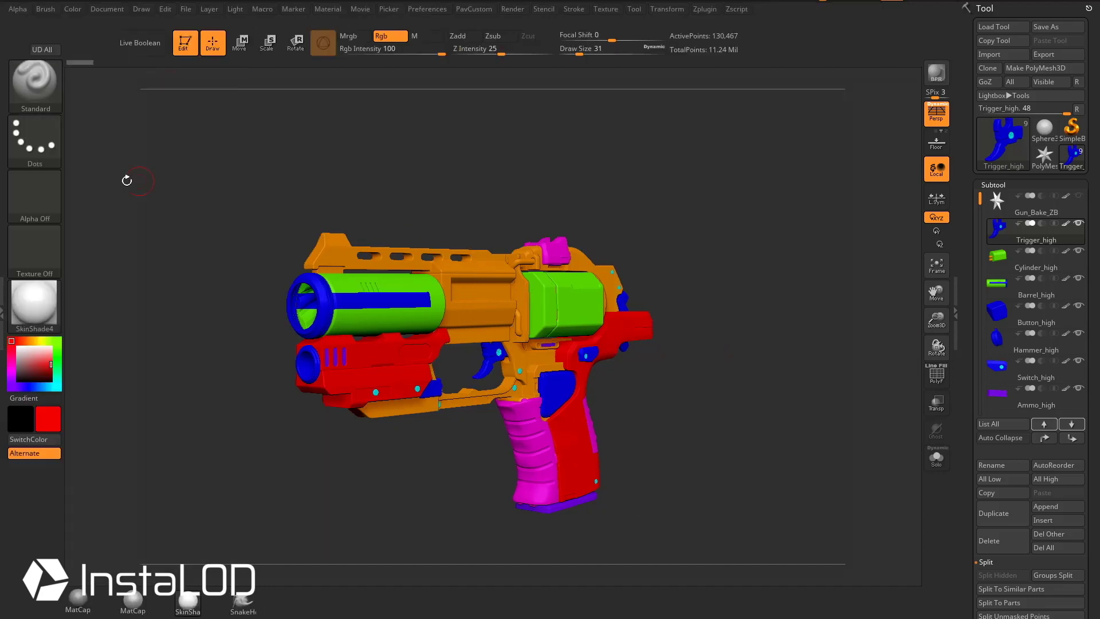
pyautogui.doubleClick(8, 181)
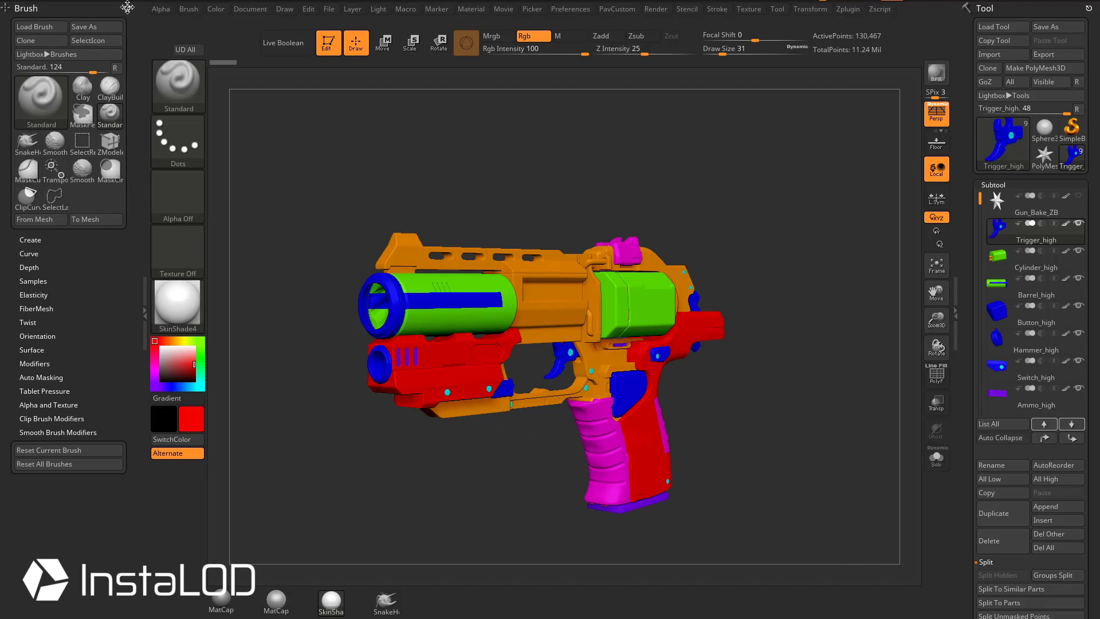
pyautogui.click(128, 8)
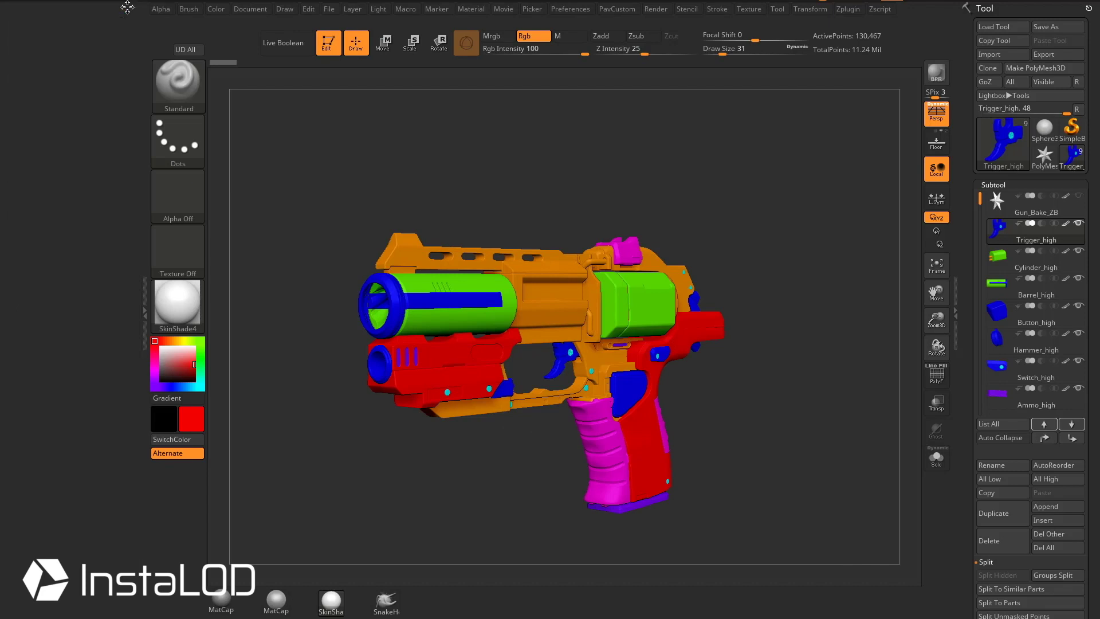
pyautogui.click(848, 9)
pyautogui.moveTo(841, 25); pyautogui.dragTo(86, 141)
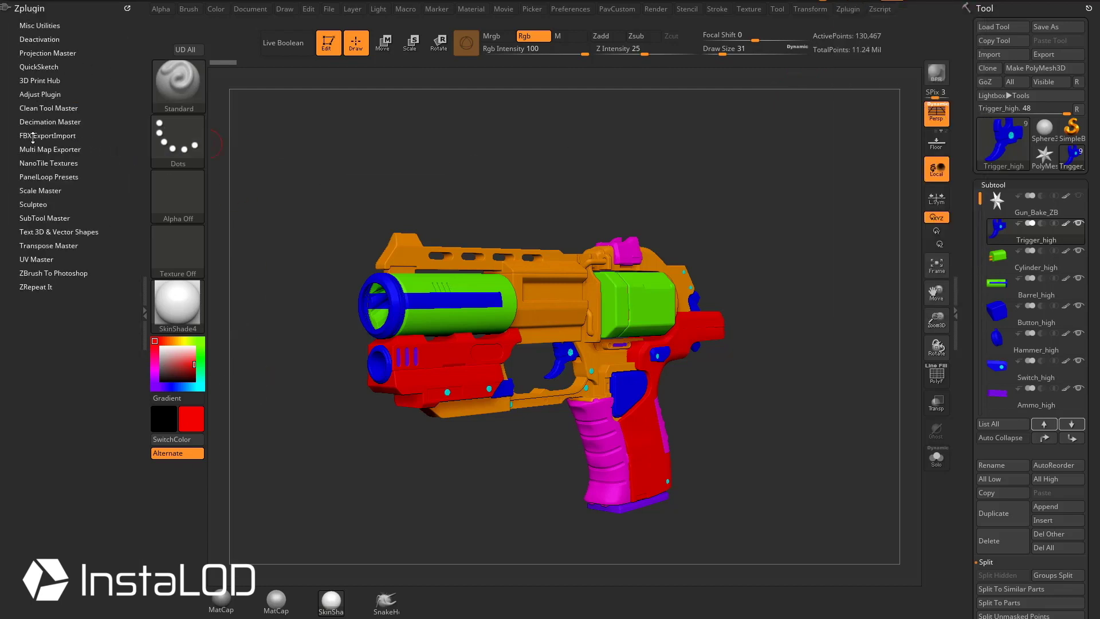
pyautogui.click(25, 136)
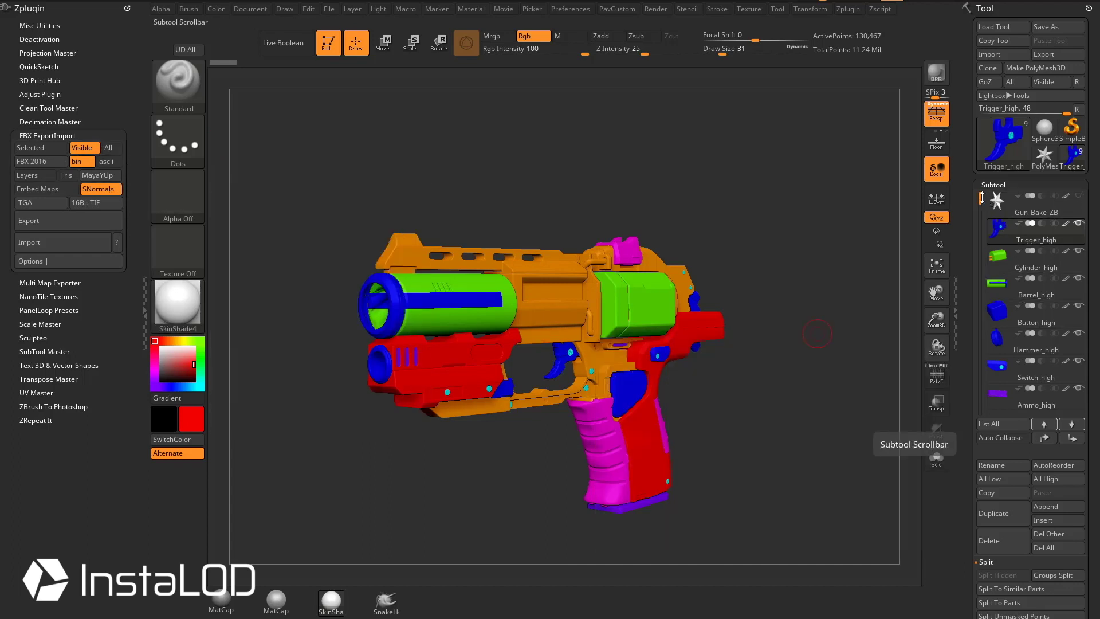
# - Check the Gun_Bake_ZB and Trigger_high subtools and look through the FBX exporter's additional options
pyautogui.moveTo(981, 197)
pyautogui.mouseDown()
pyautogui.moveTo(983, 308)
pyautogui.moveTo(998, 342)
pyautogui.moveTo(981, 200)
pyautogui.mouseUp()
pyautogui.click(1066, 215)
pyautogui.moveTo(1019, 219)
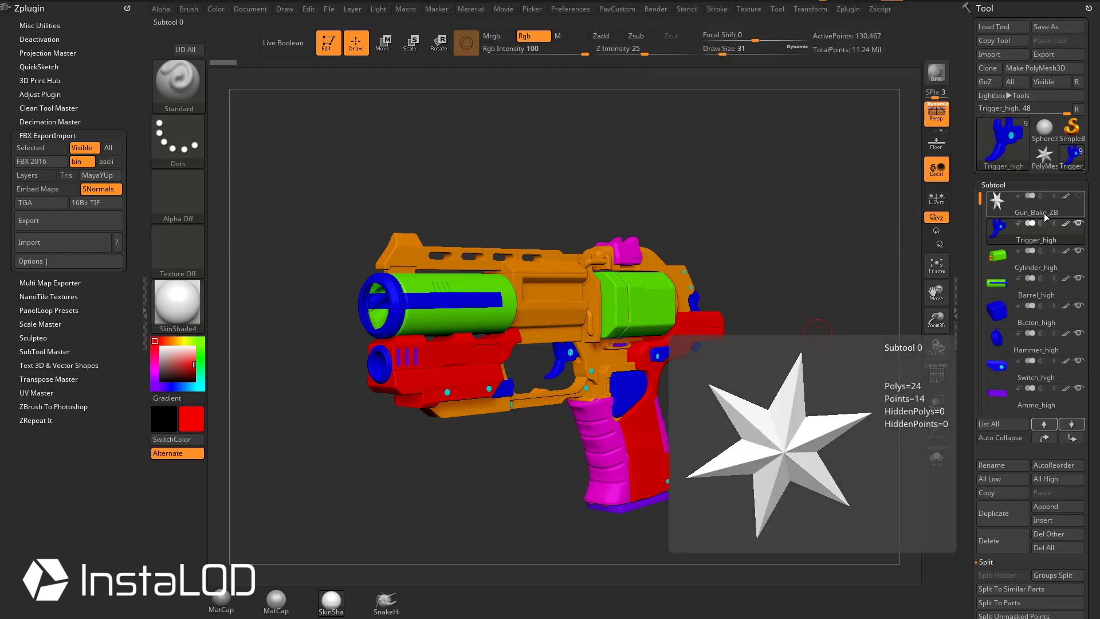
pyautogui.click(1045, 243)
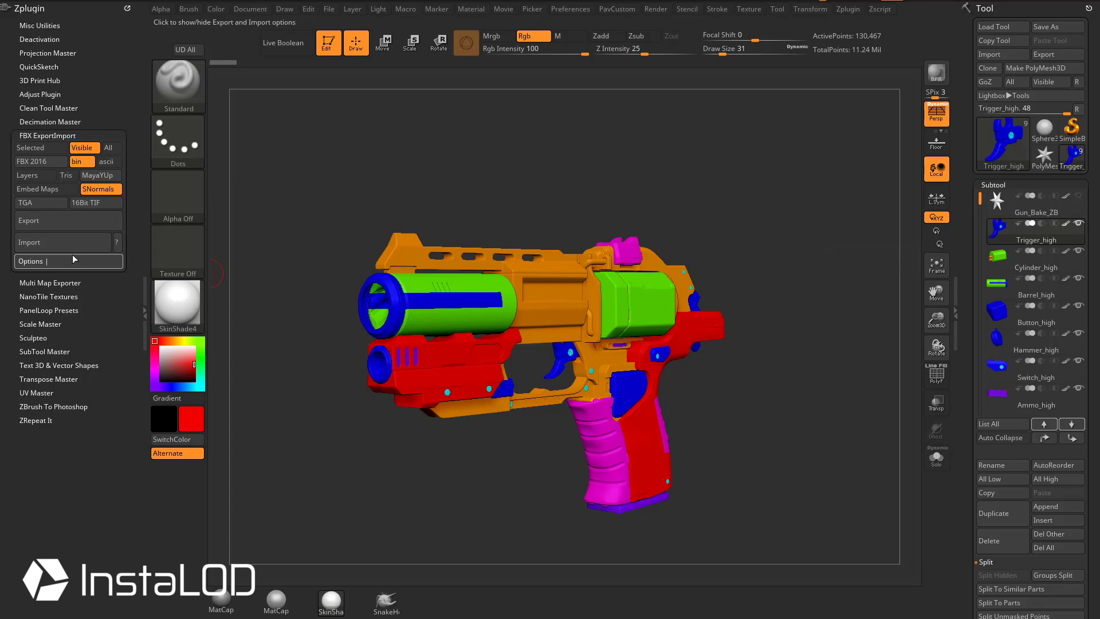
pyautogui.click(32, 261)
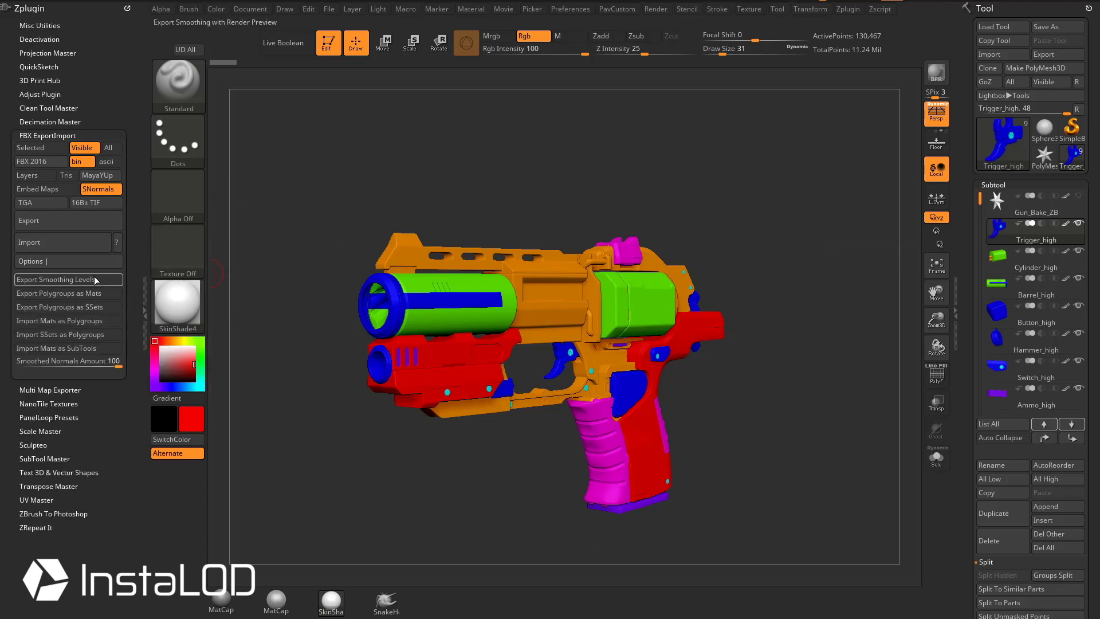
pyautogui.click(90, 261)
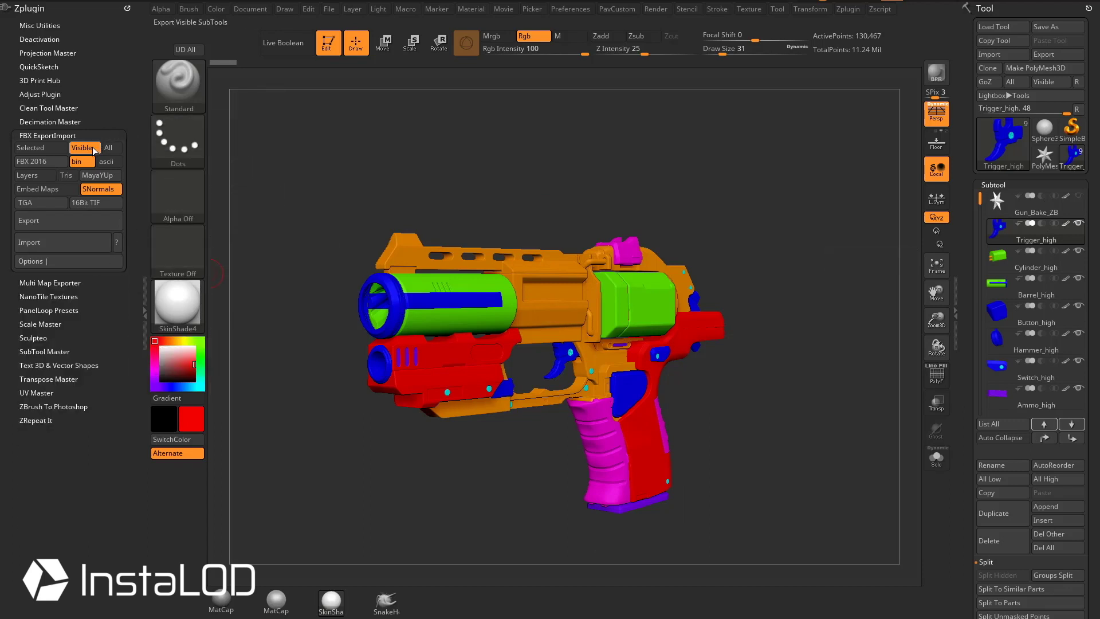
# - Export the visible subtools as a binary FBX named Pistol_high into the Pistol project's InstaLOD folder
pyautogui.click(75, 222)
pyautogui.doubleClick(143, 79)
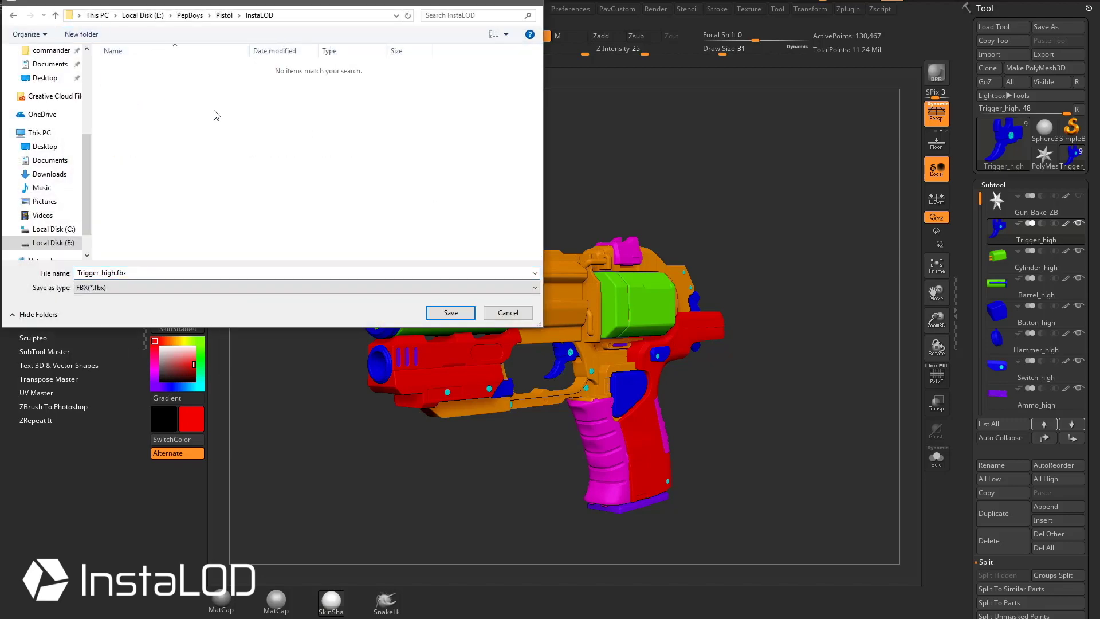
pyautogui.write('P')
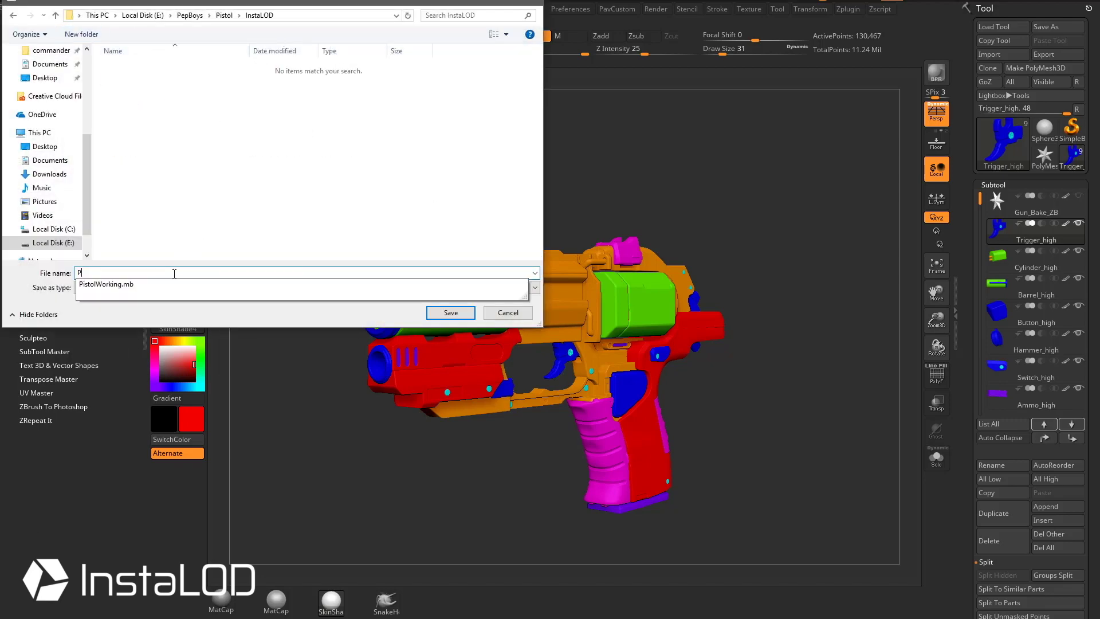
pyautogui.write('istol_high')
pyautogui.press('Return')
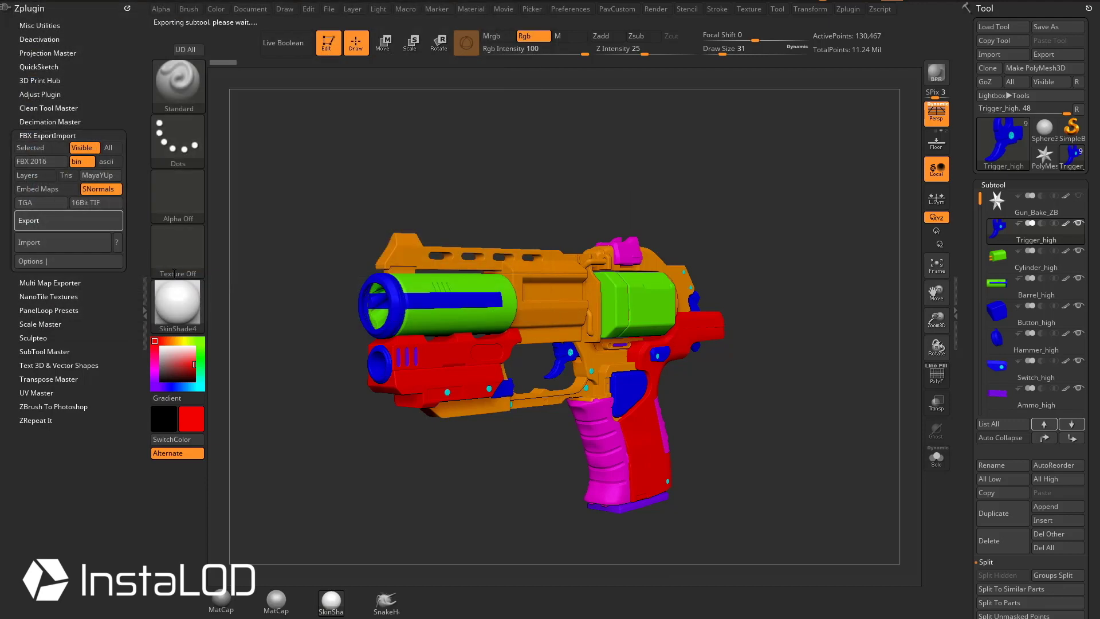
pyautogui.press('Down')
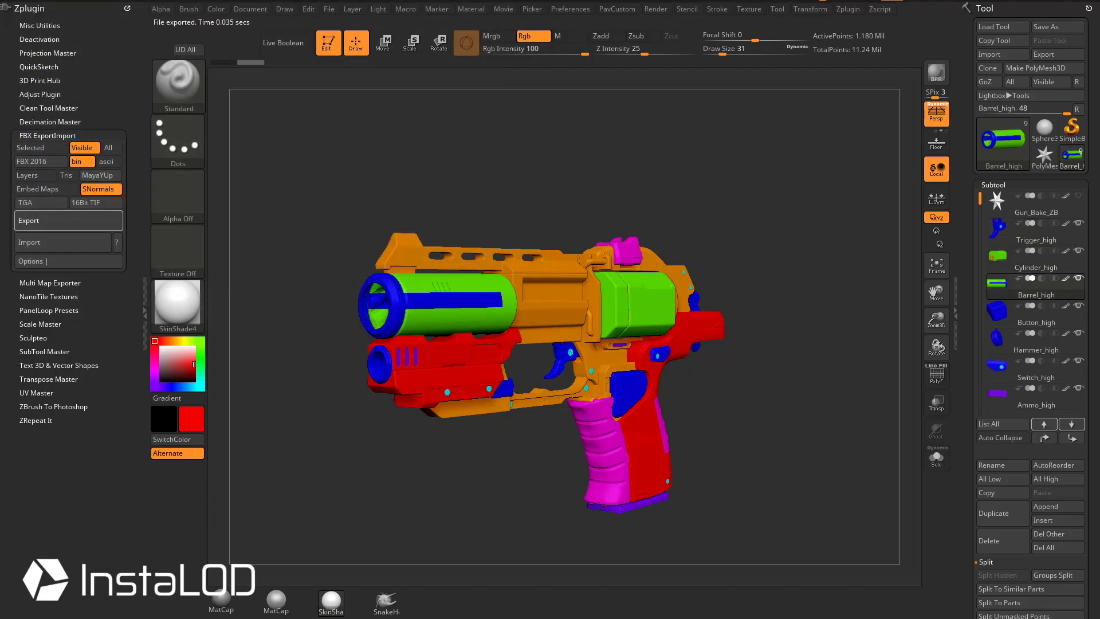
pyautogui.moveTo(519, 451); pyautogui.dragTo(447, 452)
pyautogui.moveTo(749, 454)
pyautogui.keyDown('shift'); pyautogui.mouseDown()
pyautogui.moveTo(768, 441)
pyautogui.moveTo(754, 447)
pyautogui.mouseUp(); pyautogui.keyUp('shift')
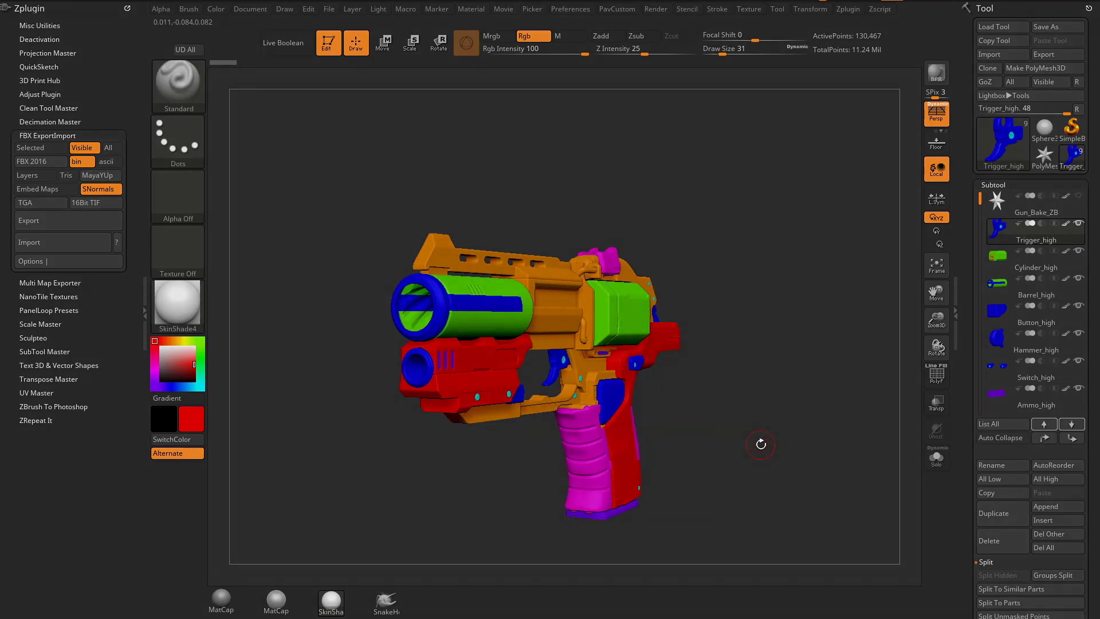